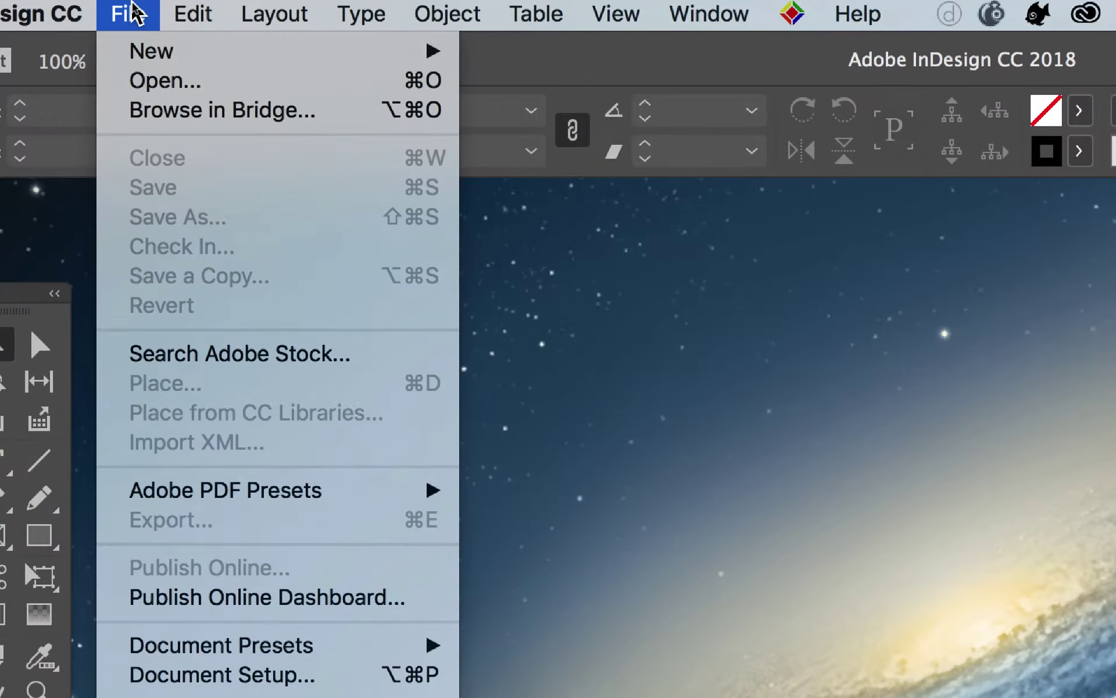
- Start a new document and reposition the New Document dialog in the middle of the workspace
mouse_move(150, 55)
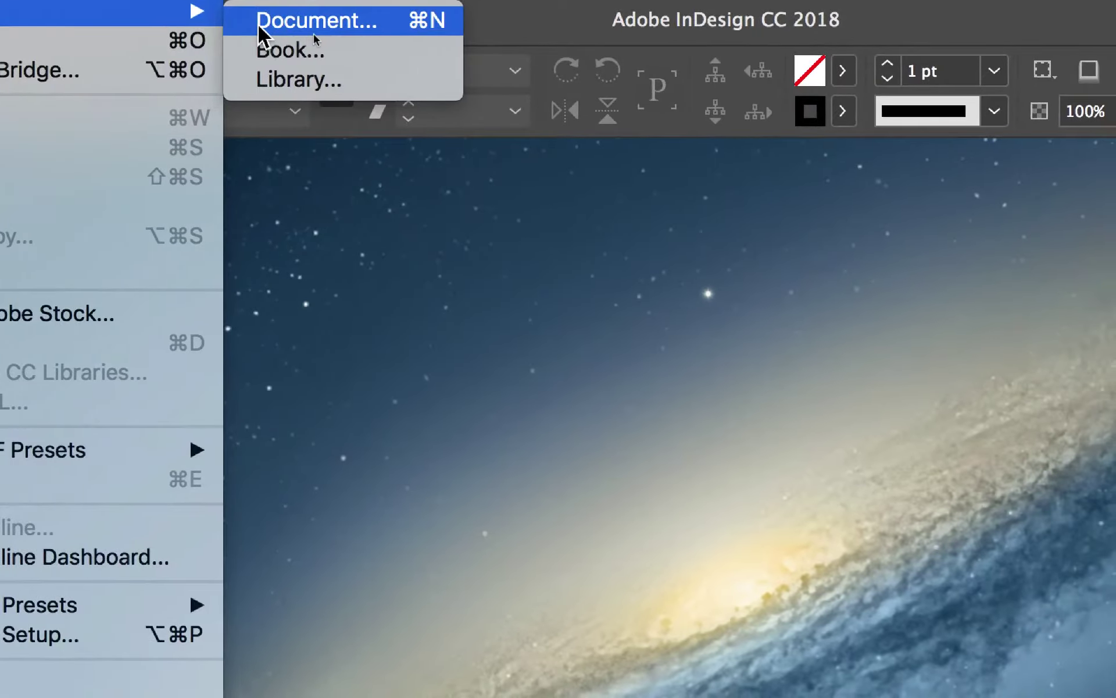
left_click(486, 58)
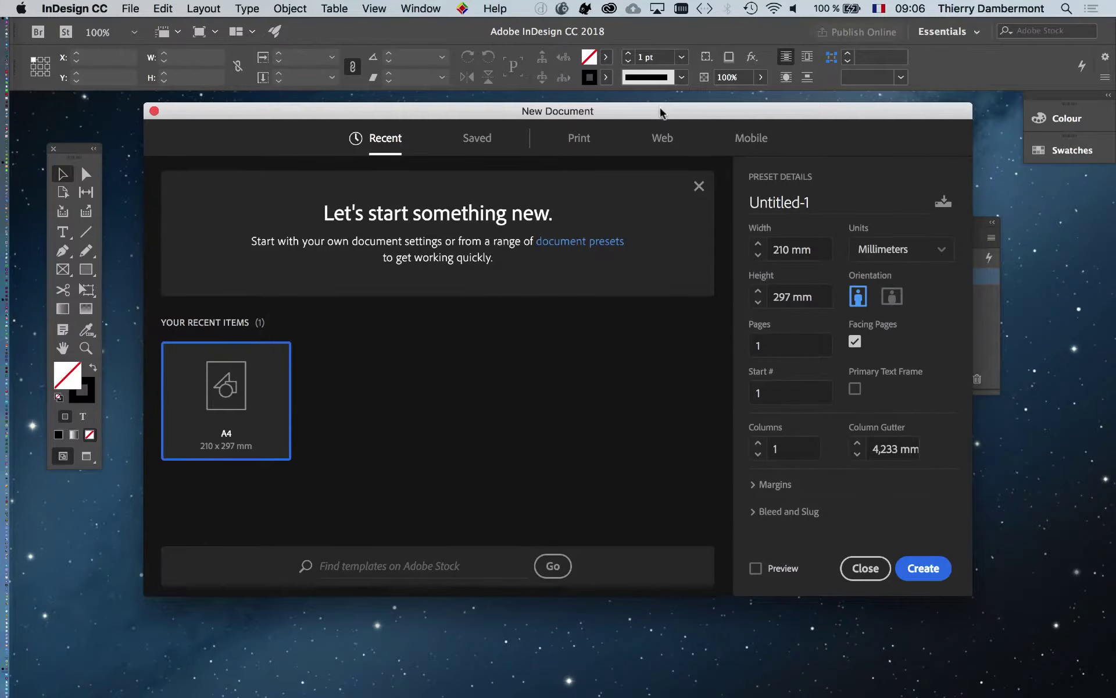
left_click_drag(660, 112, 643, 142)
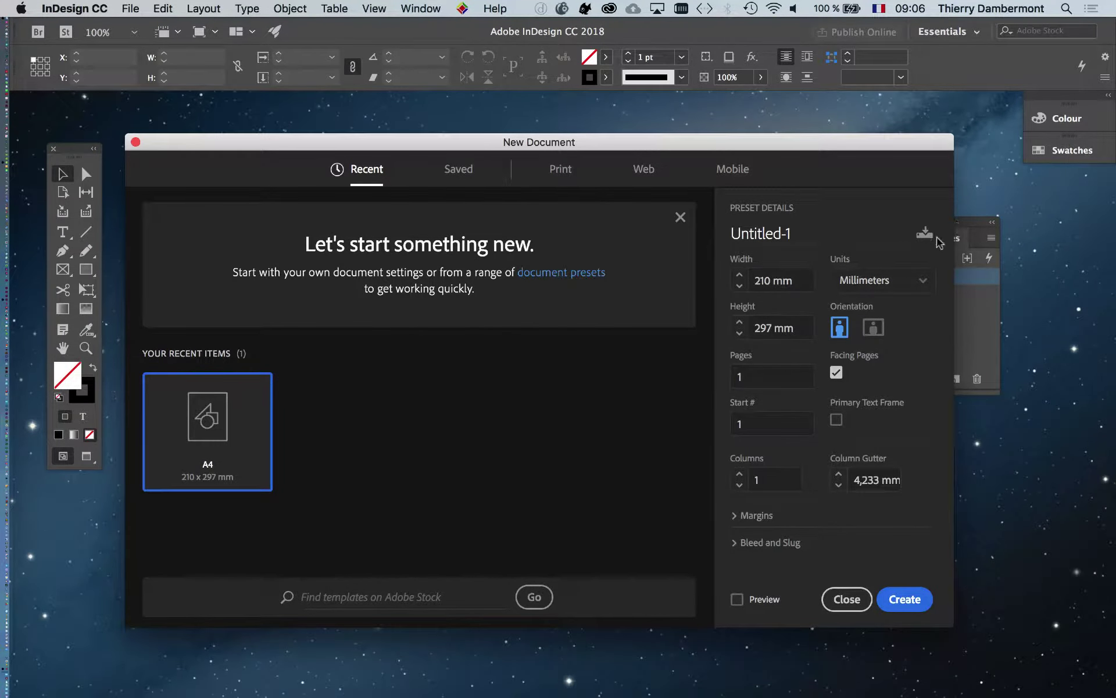
left_click_drag(868, 143, 882, 121)
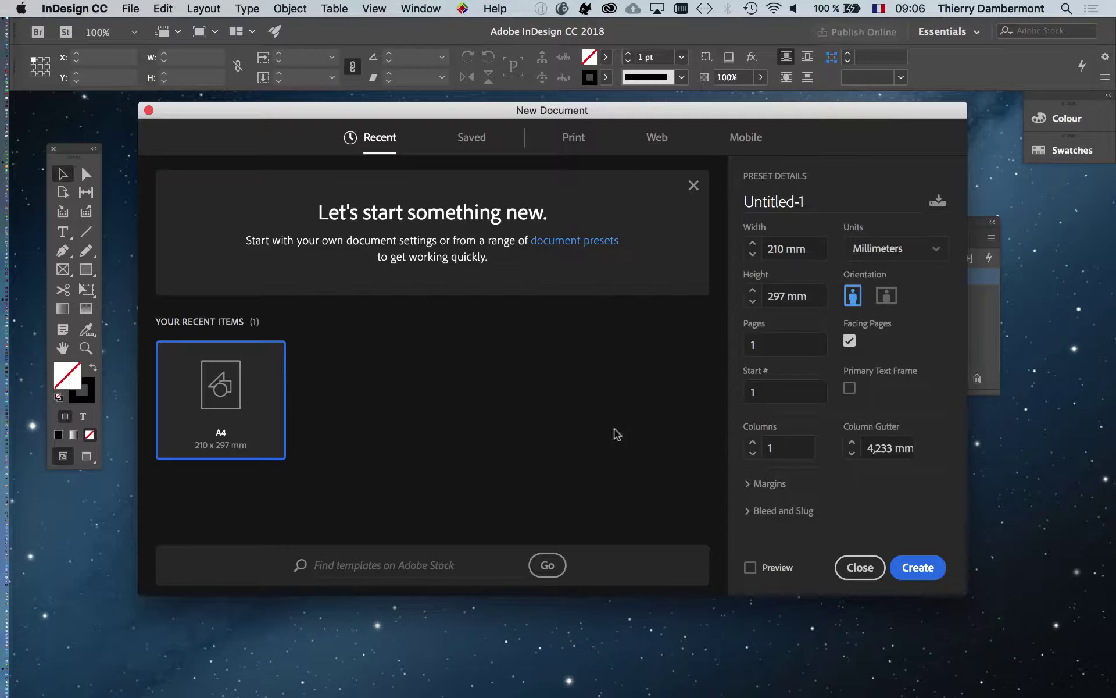
mouse_move(848, 112)
left_mouse_down()
mouse_move(864, 180)
mouse_move(835, 117)
mouse_move(859, 127)
left_mouse_up()
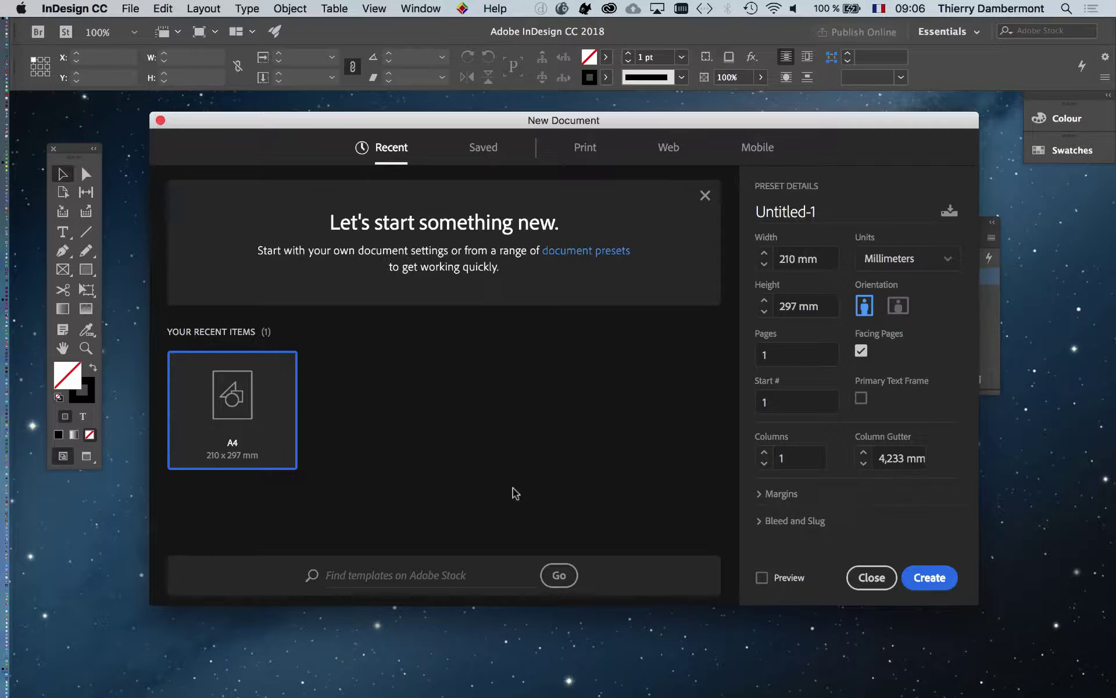
- Compare the Print, Web and Mobile presets and create a one-page A4 portrait print document with facing pages, dismissing the keyboard shortcuts notice
left_click(588, 157)
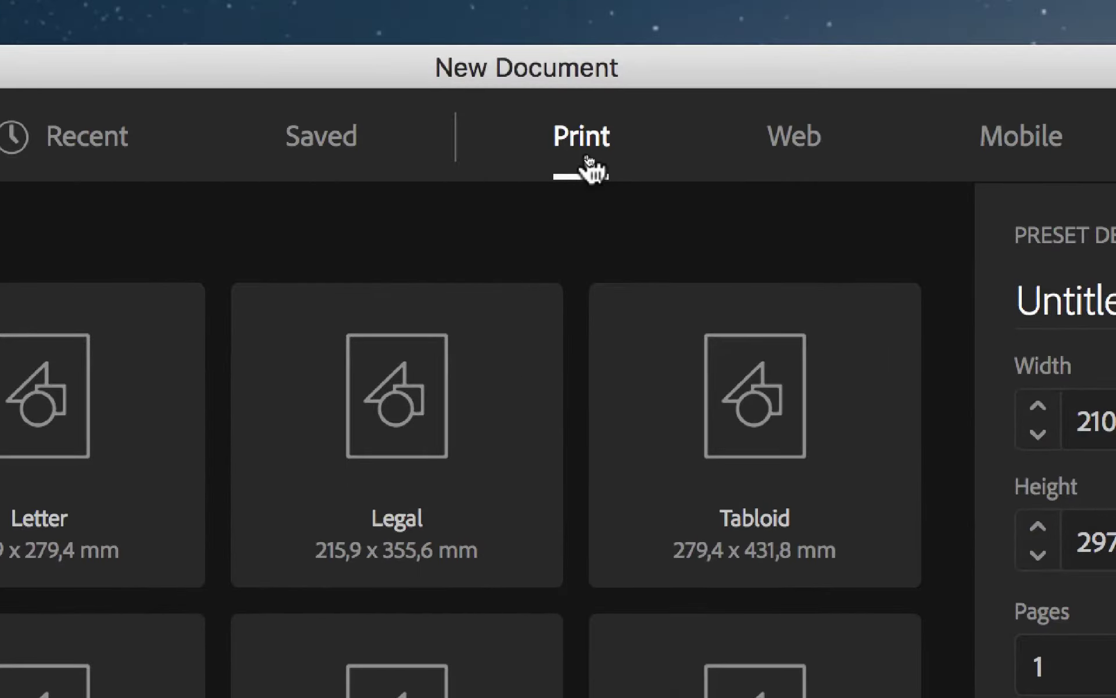
left_click(795, 157)
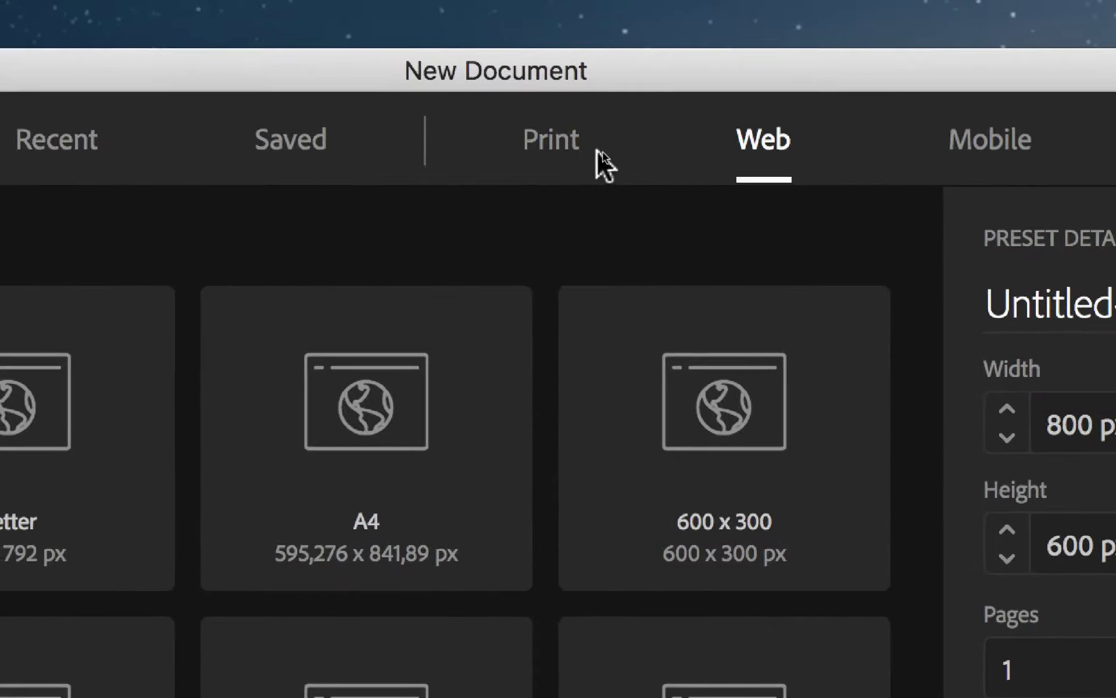
left_click(465, 154)
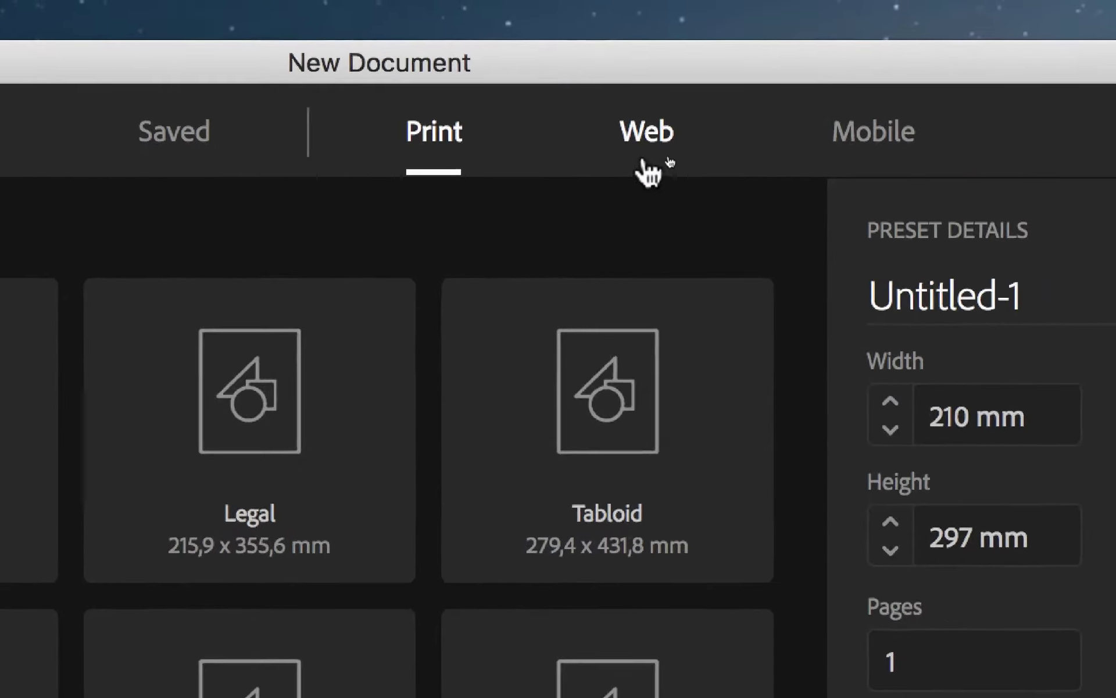
left_click(649, 172)
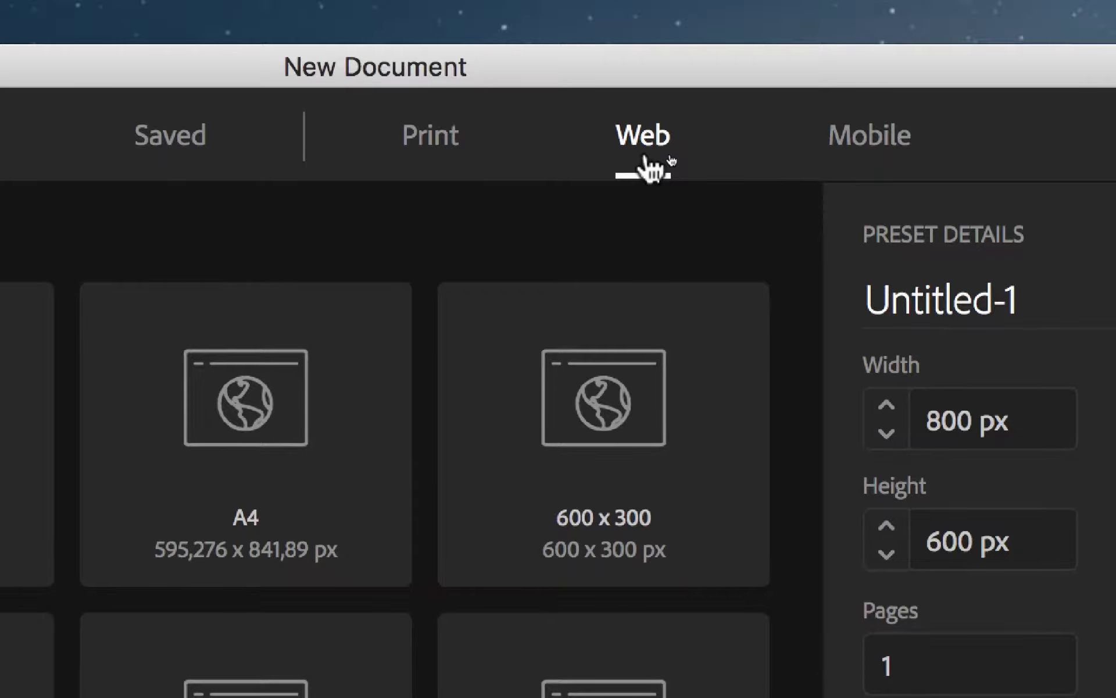
left_click(867, 169)
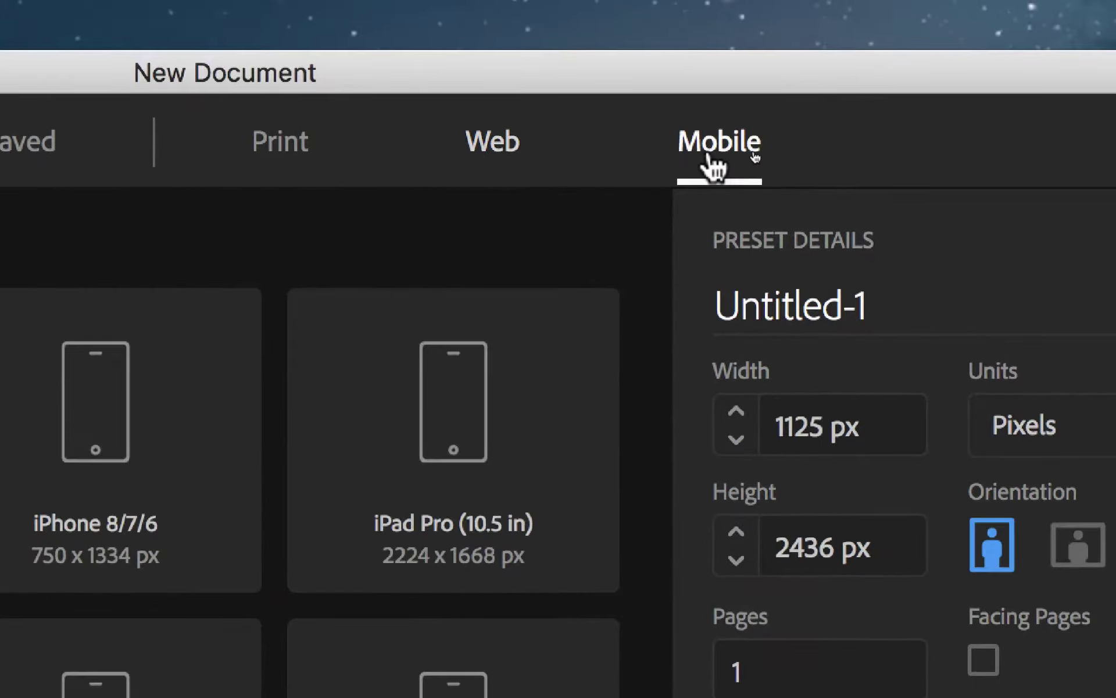
left_click(423, 169)
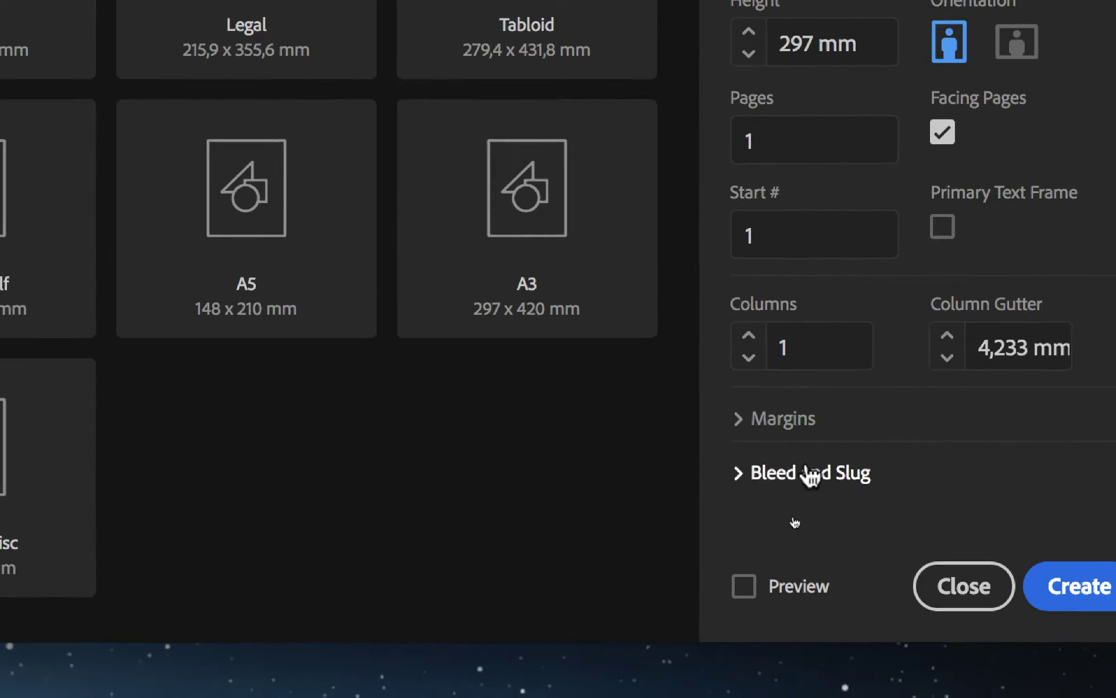
left_click(783, 454)
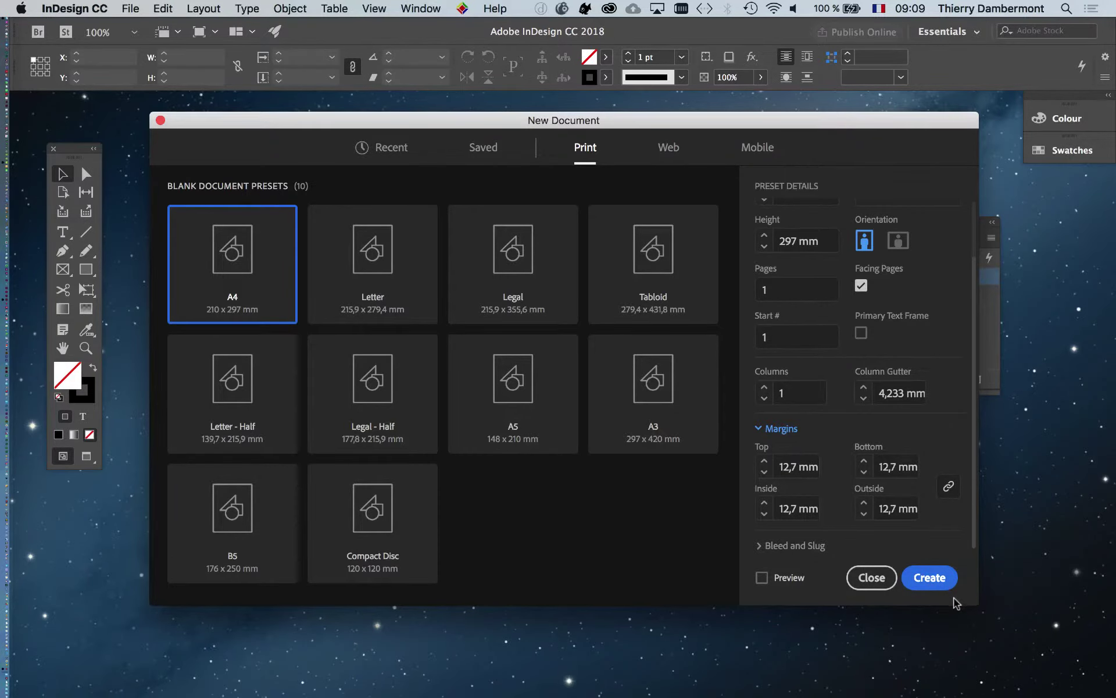
left_click(932, 578)
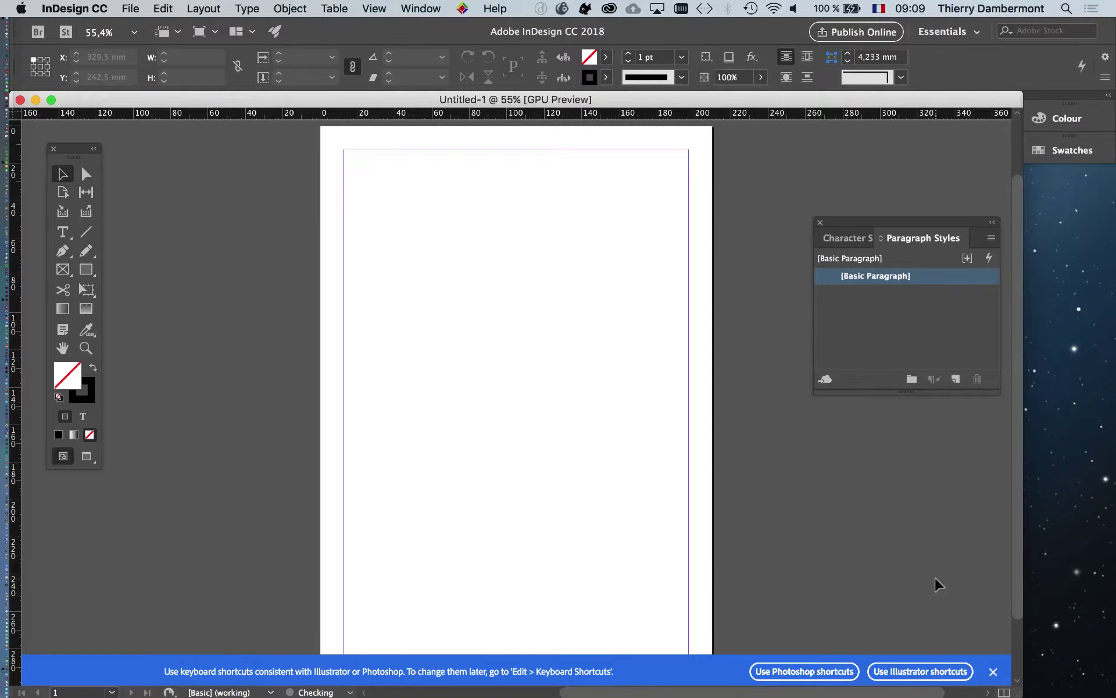
left_click(994, 672)
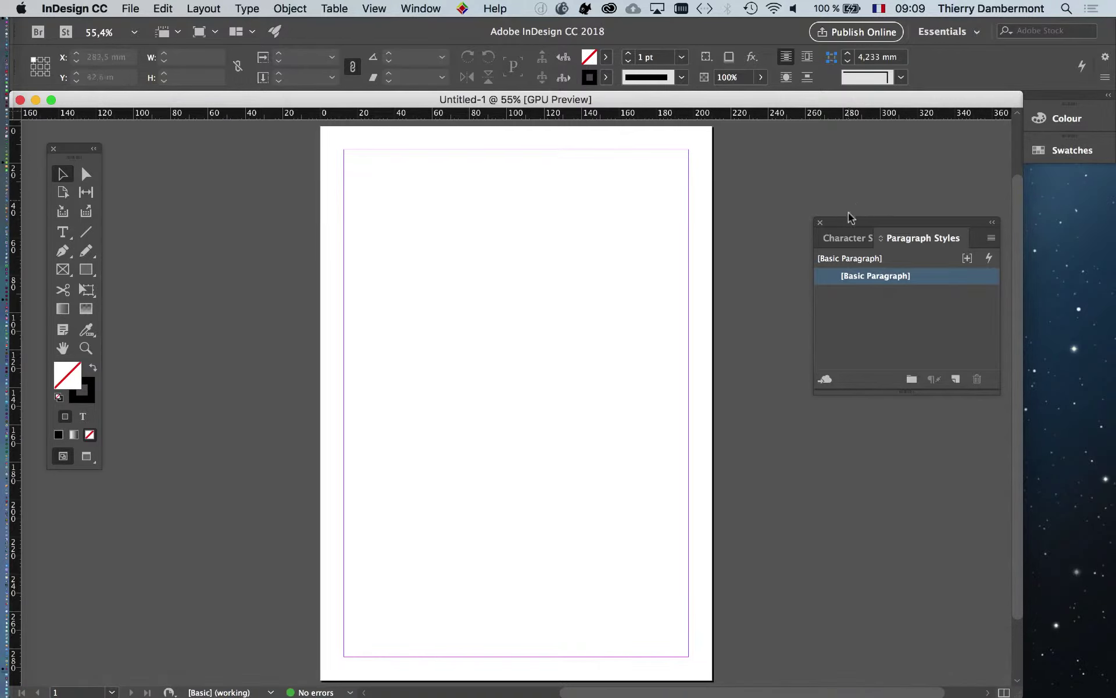
- Move the Paragraph Styles panel below the tools, and show the Pages panel, shrunk and placed beside the document page
left_click_drag(855, 225, 77, 516)
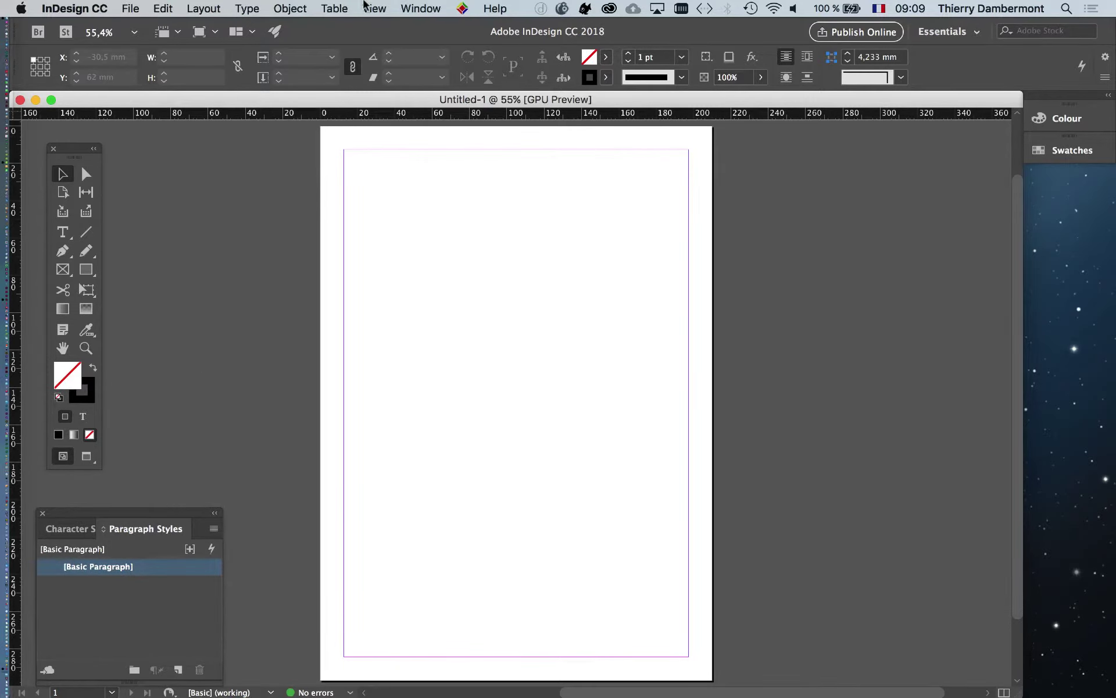
left_click(429, 8)
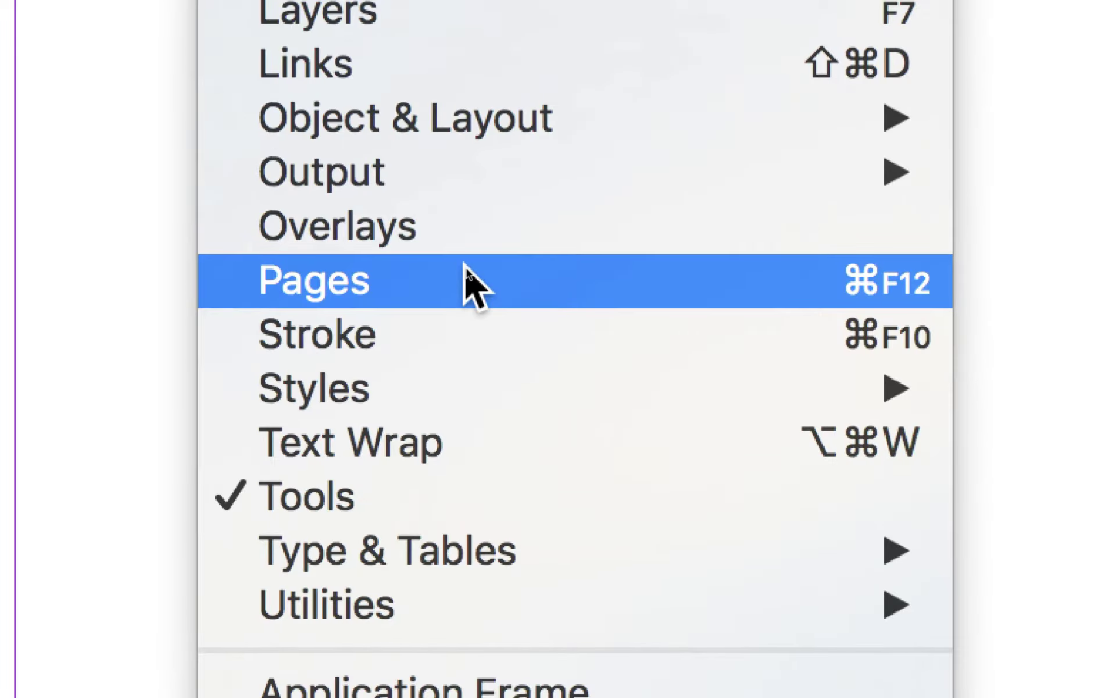
left_click(467, 271)
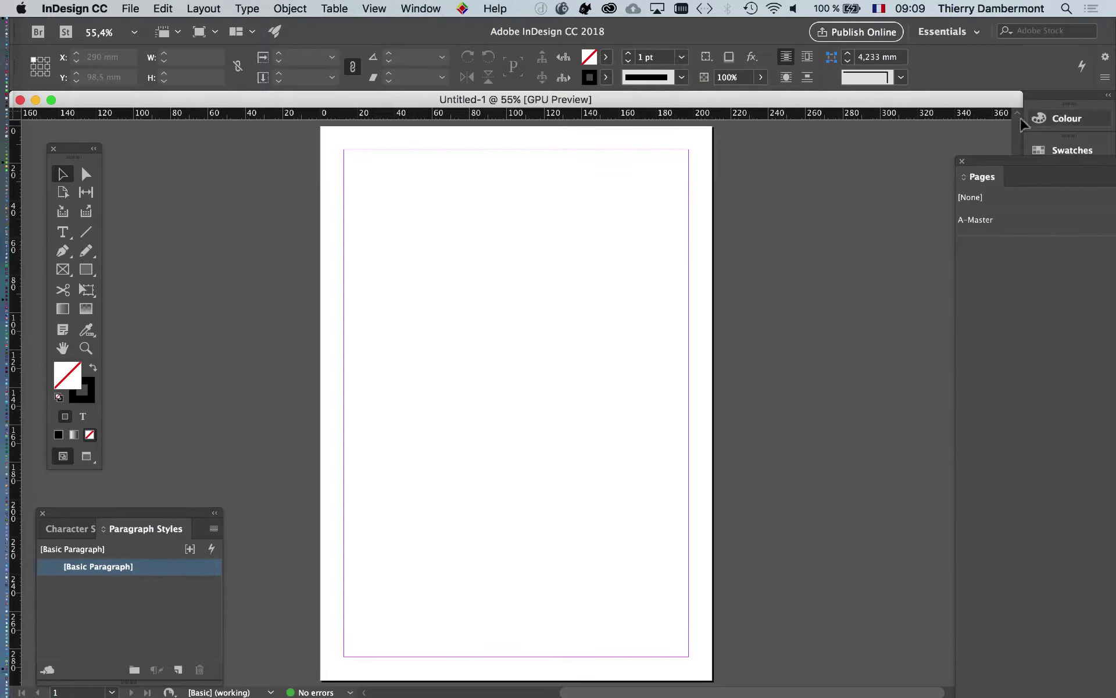
left_click_drag(990, 163, 427, 16)
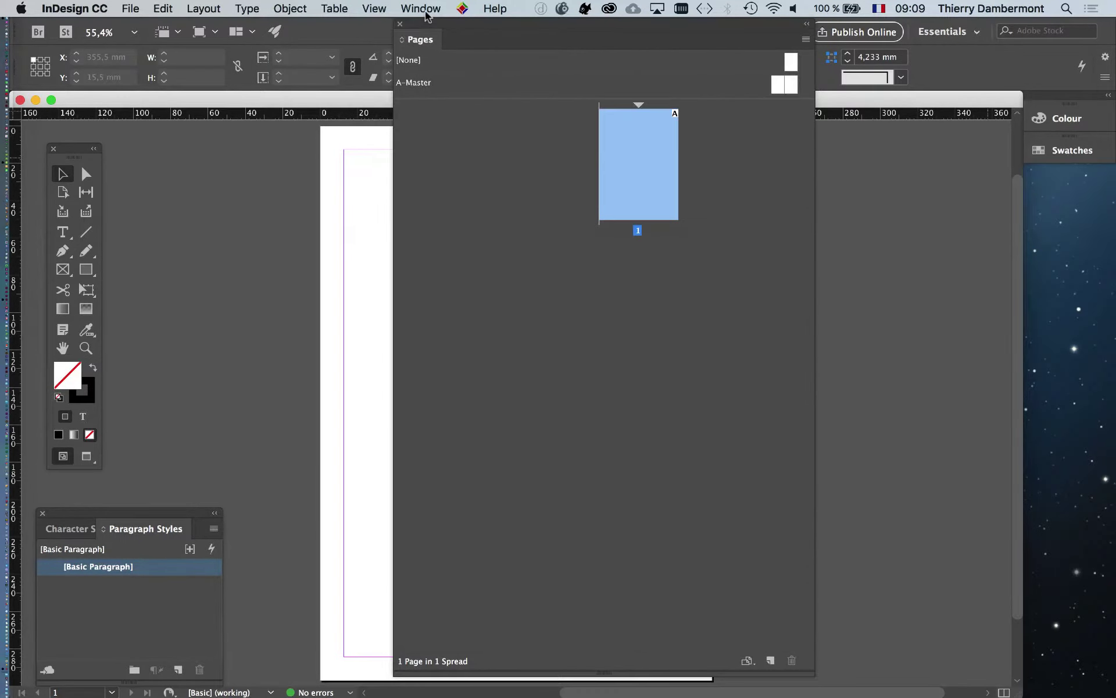
left_click_drag(761, 640, 618, 463)
left_click_drag(504, 39, 878, 152)
left_click(987, 154)
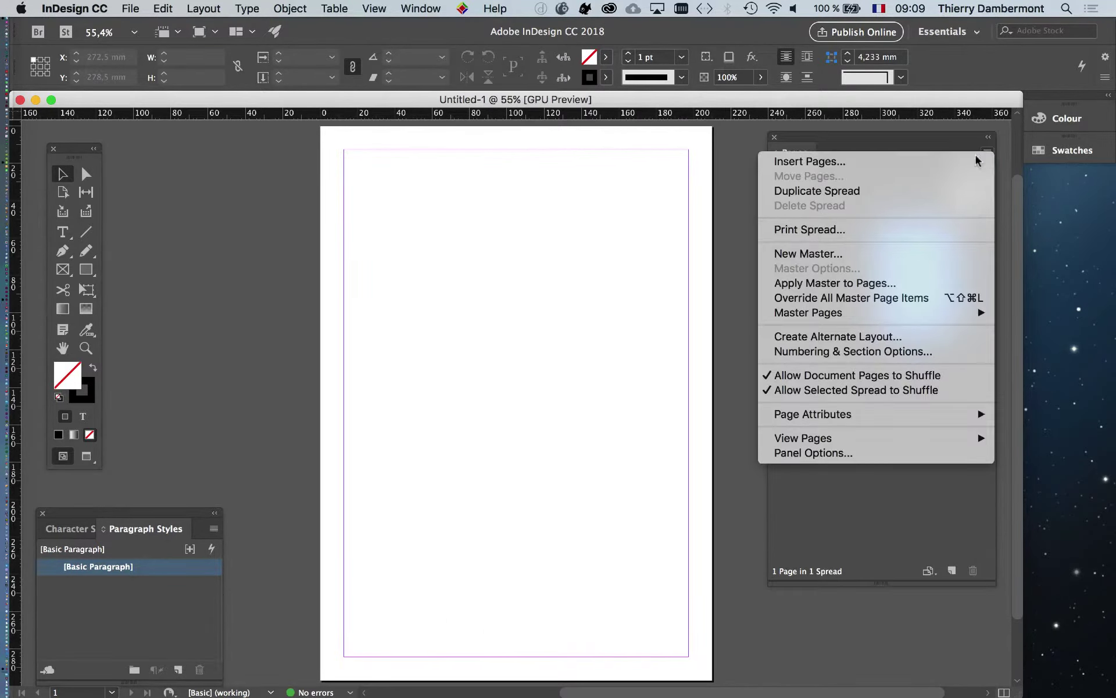
left_click(808, 453)
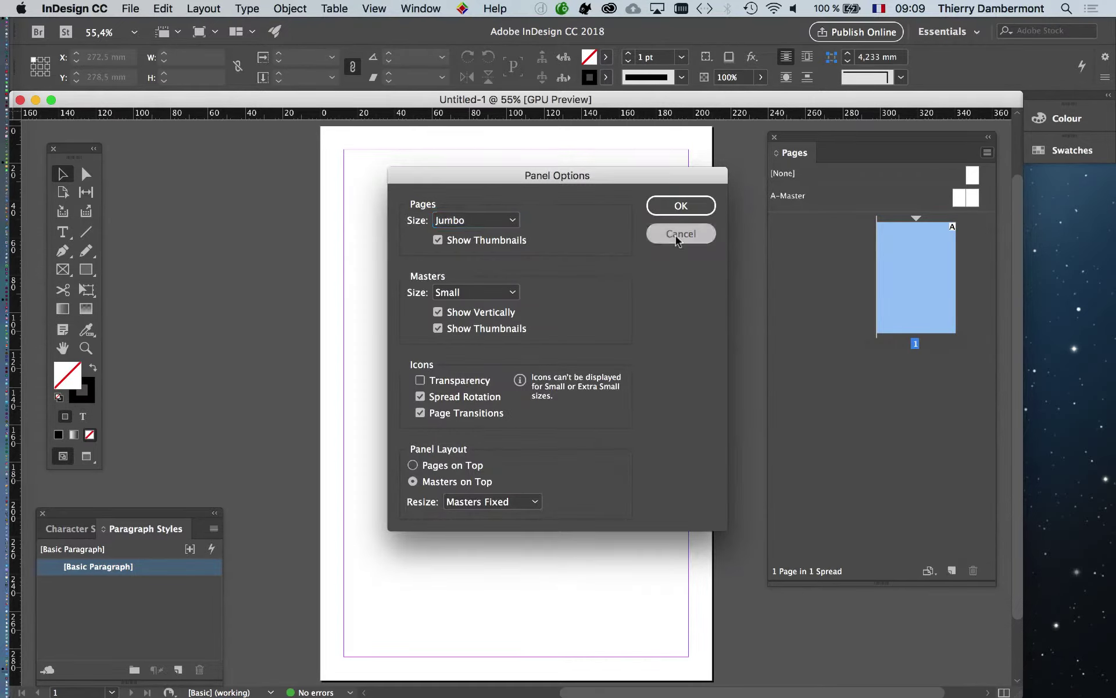
left_click(678, 239)
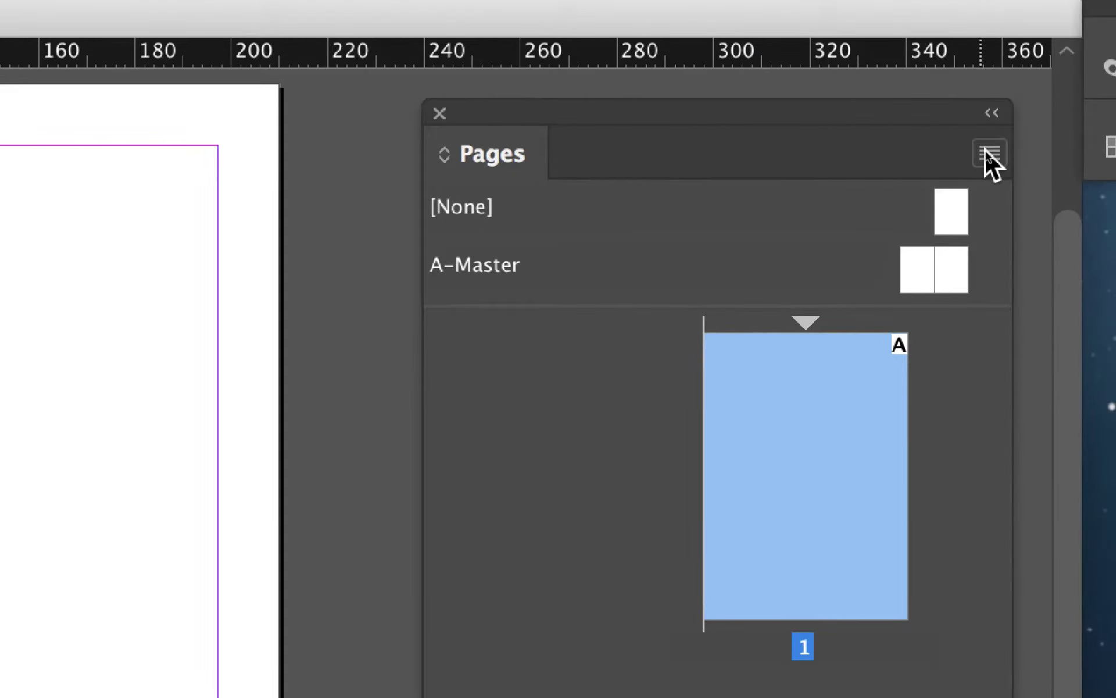
- Set the page thumbnail size to Extra Large in the Pages panel's Panel Options
left_click(989, 154)
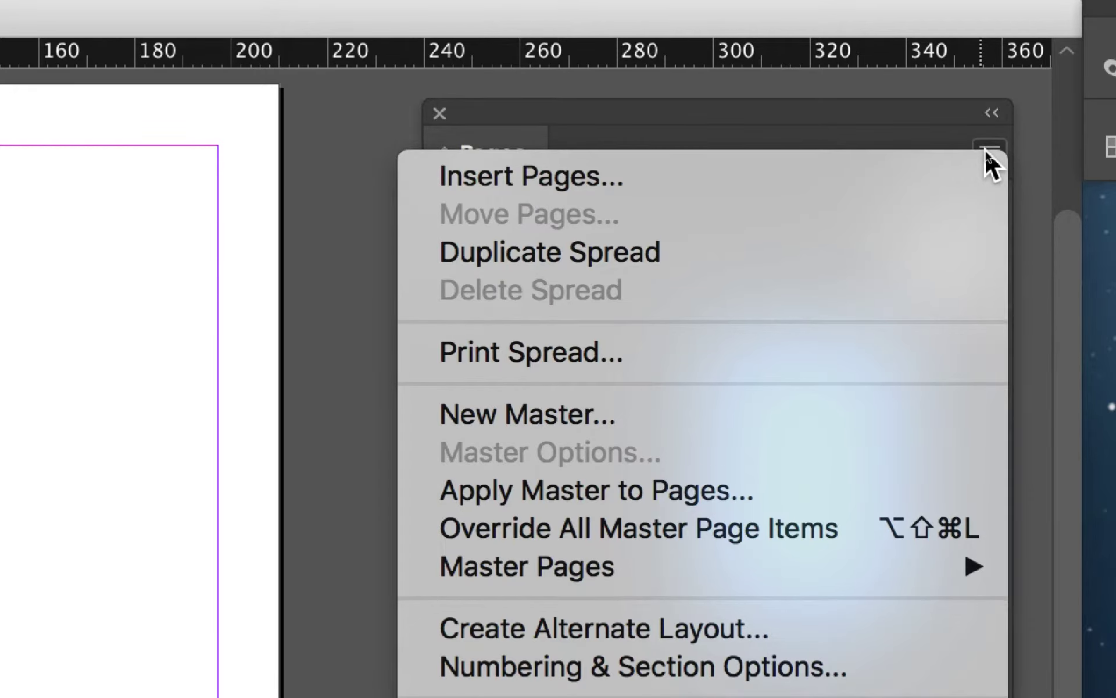
left_click(987, 150)
left_click(989, 150)
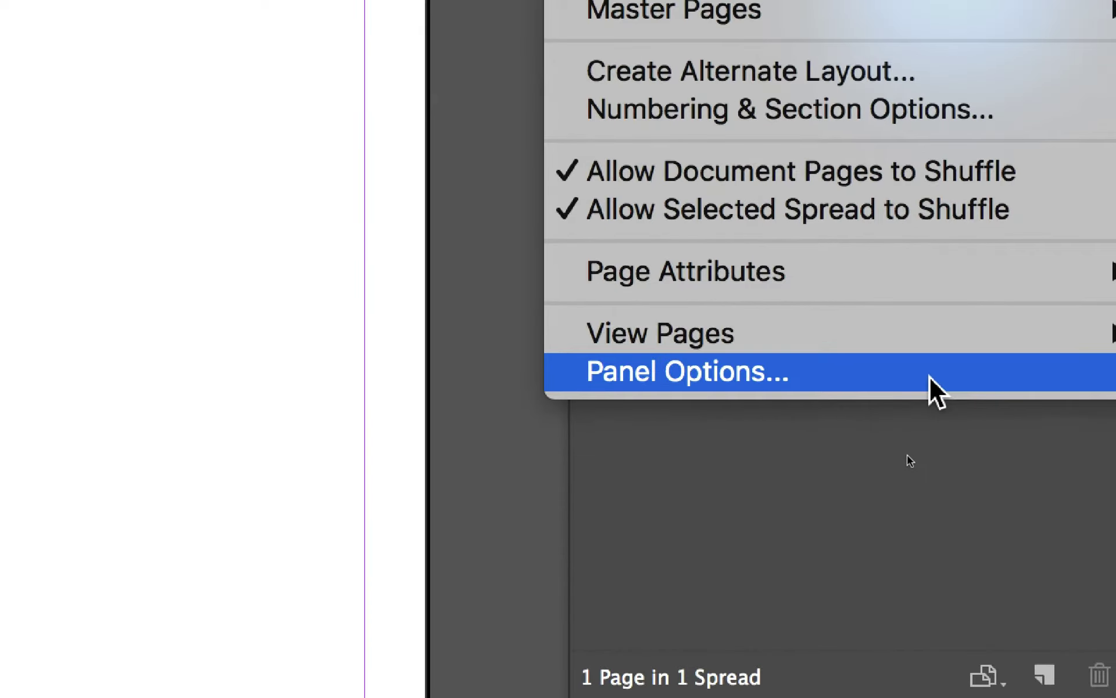
left_click(930, 377)
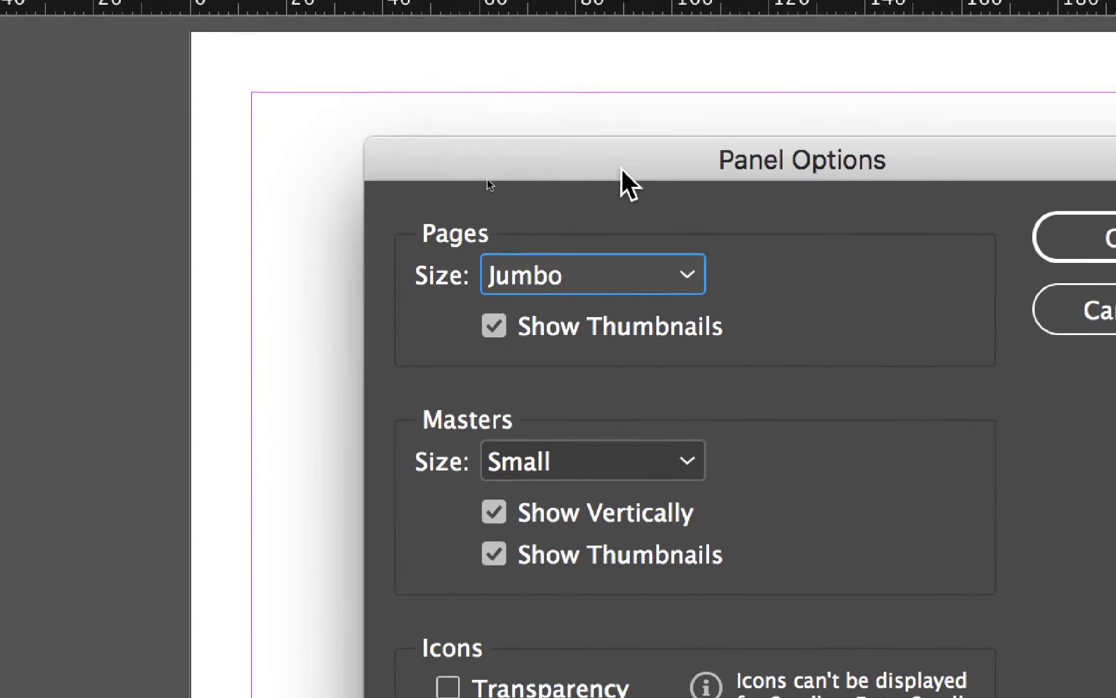
left_click_drag(832, 35, 919, 53)
left_click(642, 284)
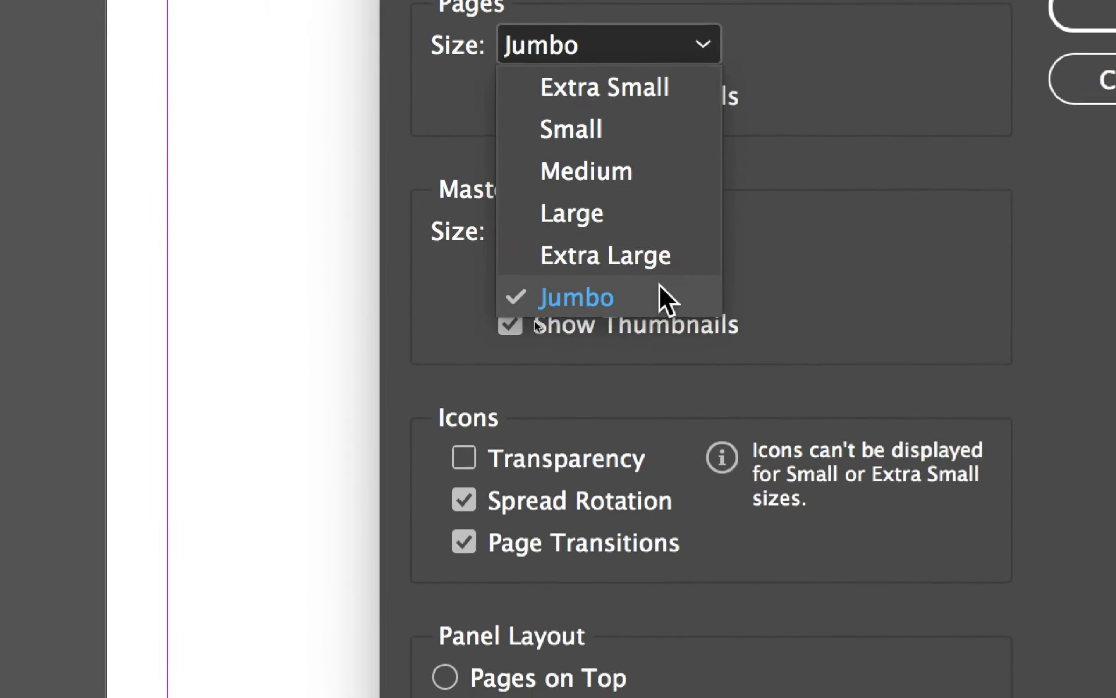
left_click(663, 273)
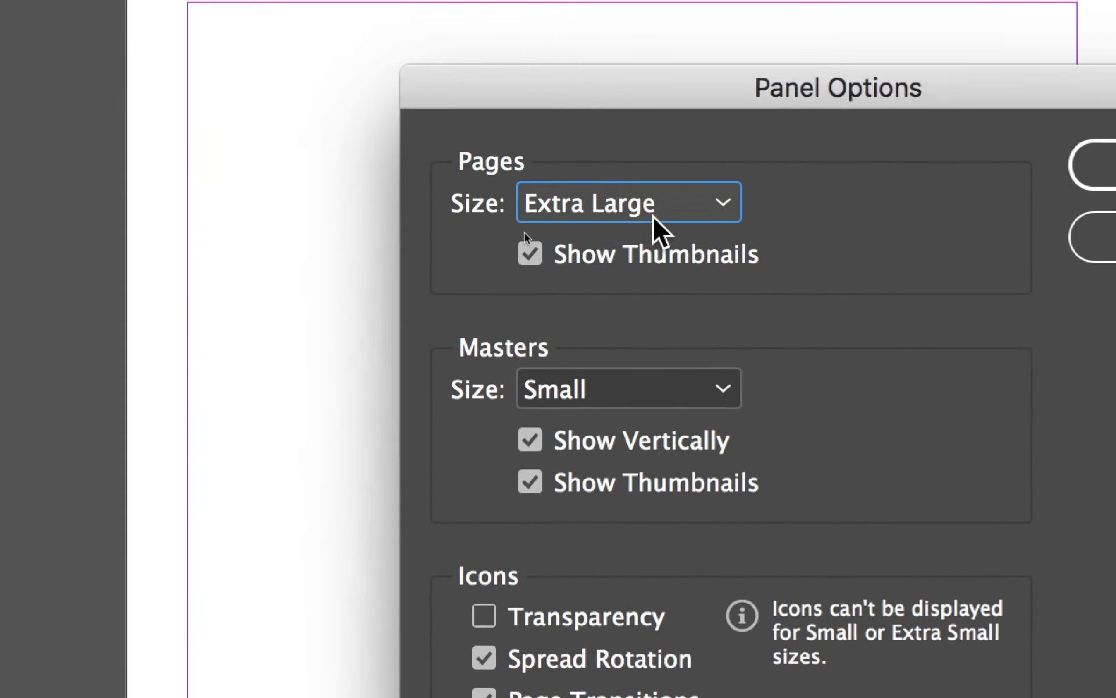
left_click(642, 59)
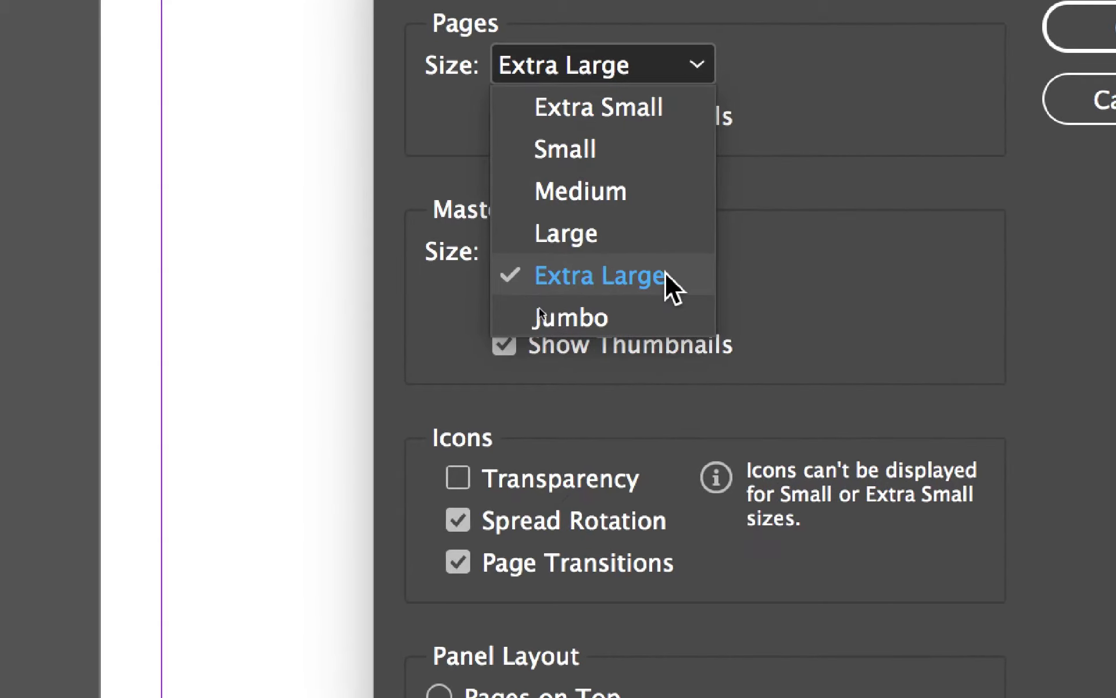
left_click(677, 423)
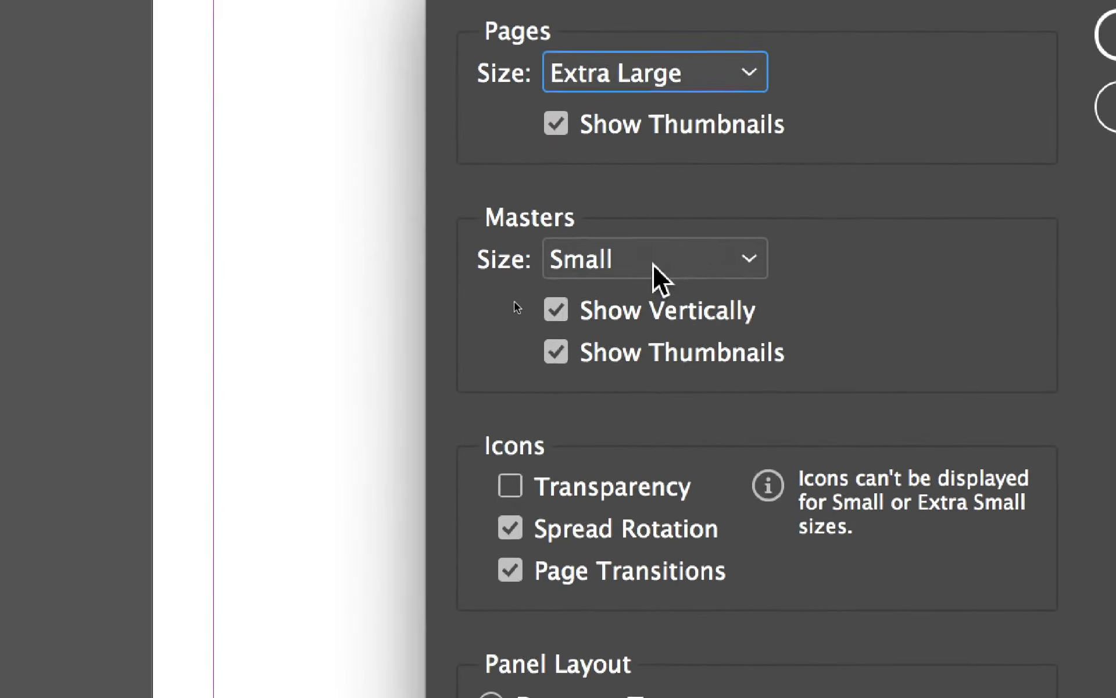
- Set the master thumbnail size to Extra Large and apply the panel options
left_click(39, 319)
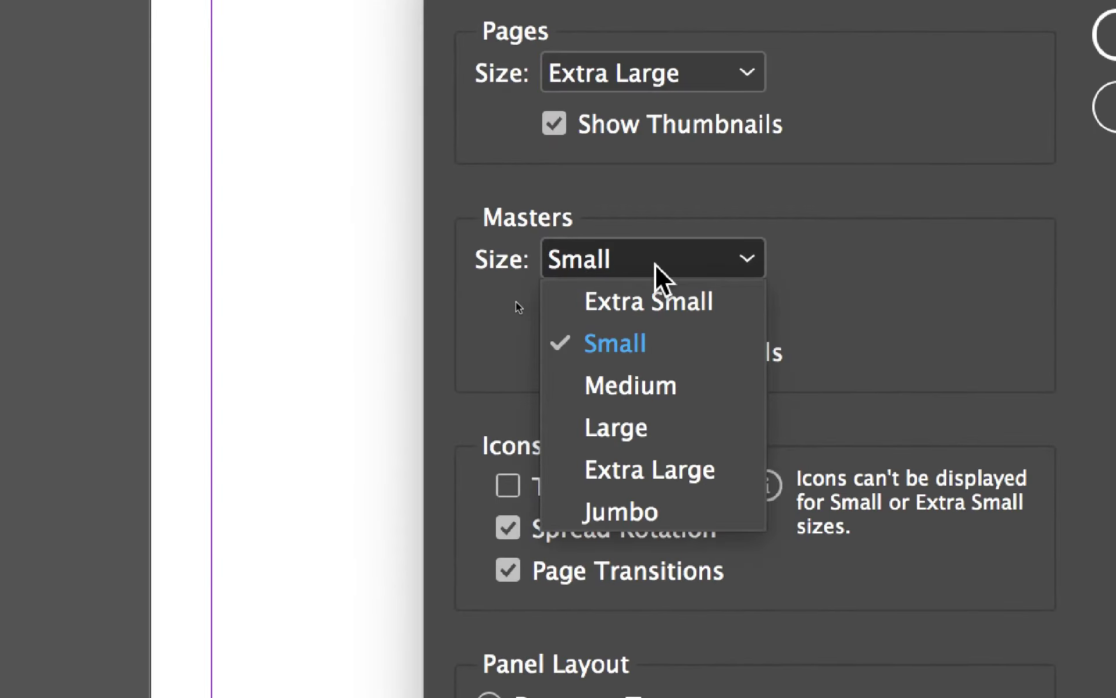
left_click(684, 410)
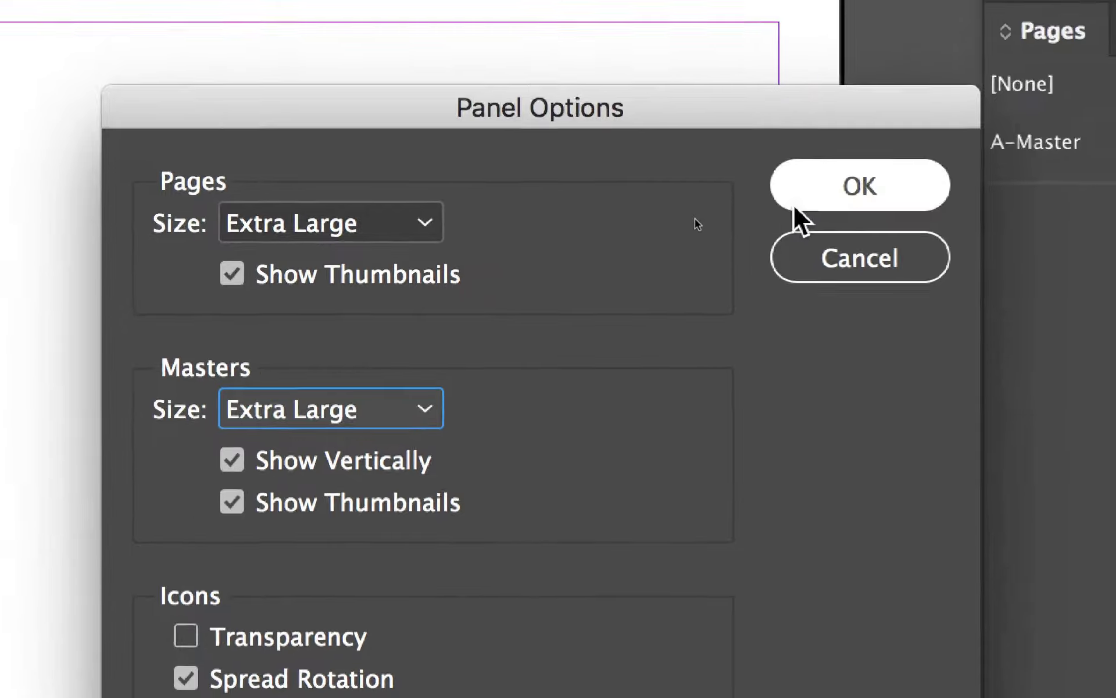
left_click(810, 185)
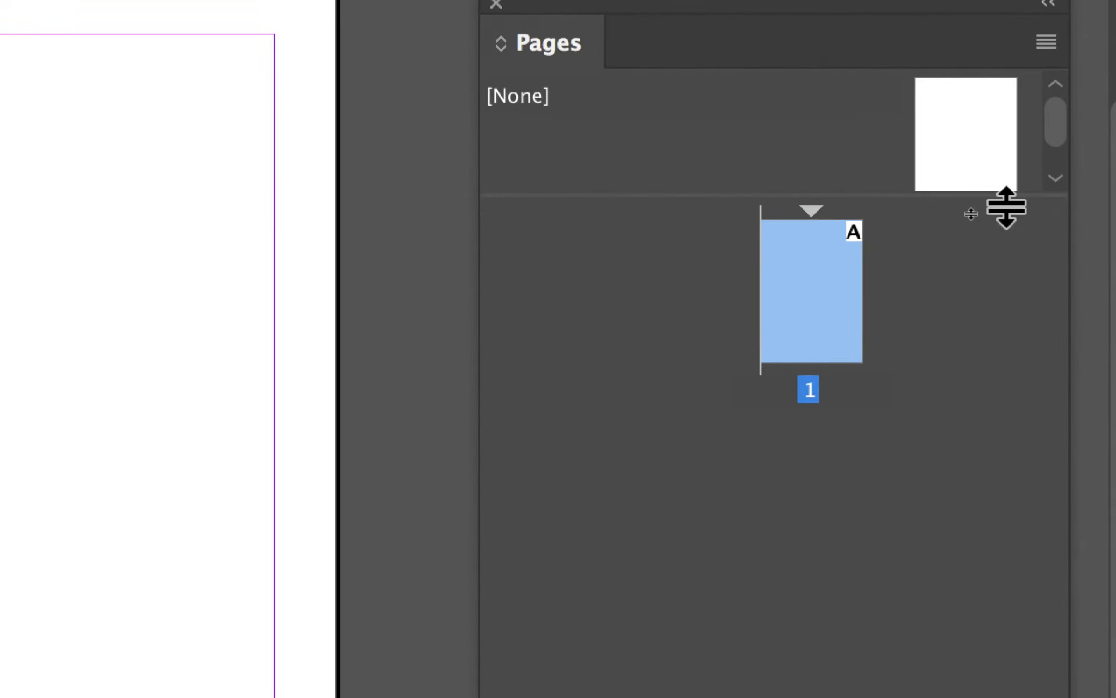
- Enlarge the masters area of the Pages panel to fit the None and A-Master thumbnails, and shift the panel closer to the page
left_click_drag(971, 214, 971, 321)
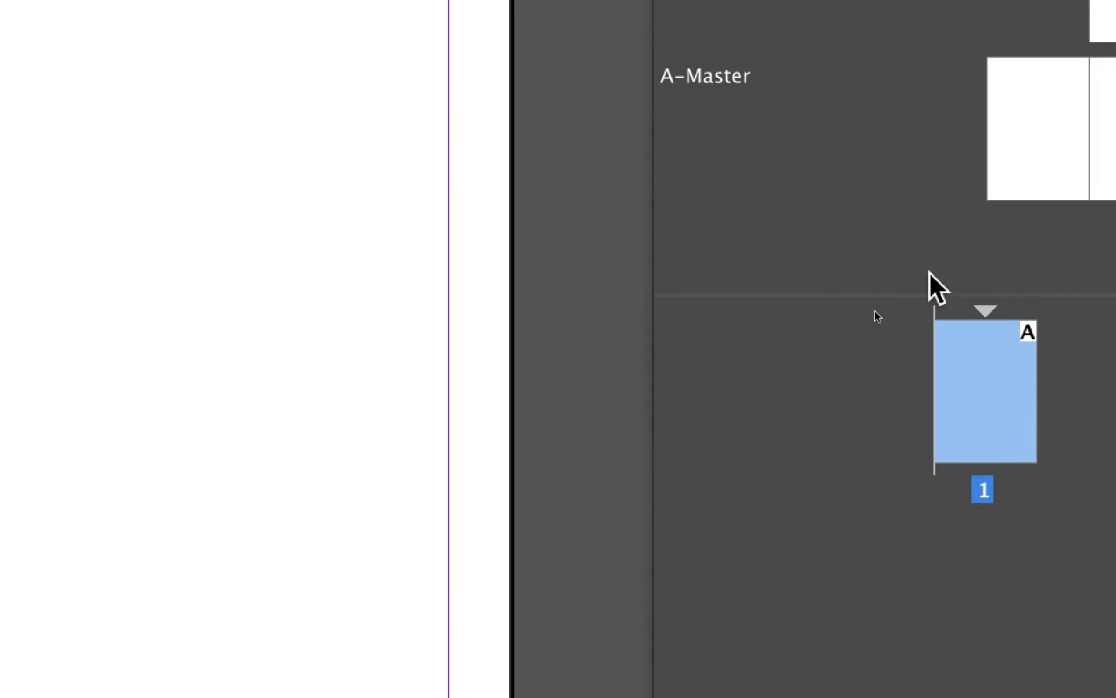
mouse_move(927, 289)
left_mouse_down()
mouse_move(929, 261)
mouse_move(935, 357)
mouse_move(932, 274)
left_mouse_up()
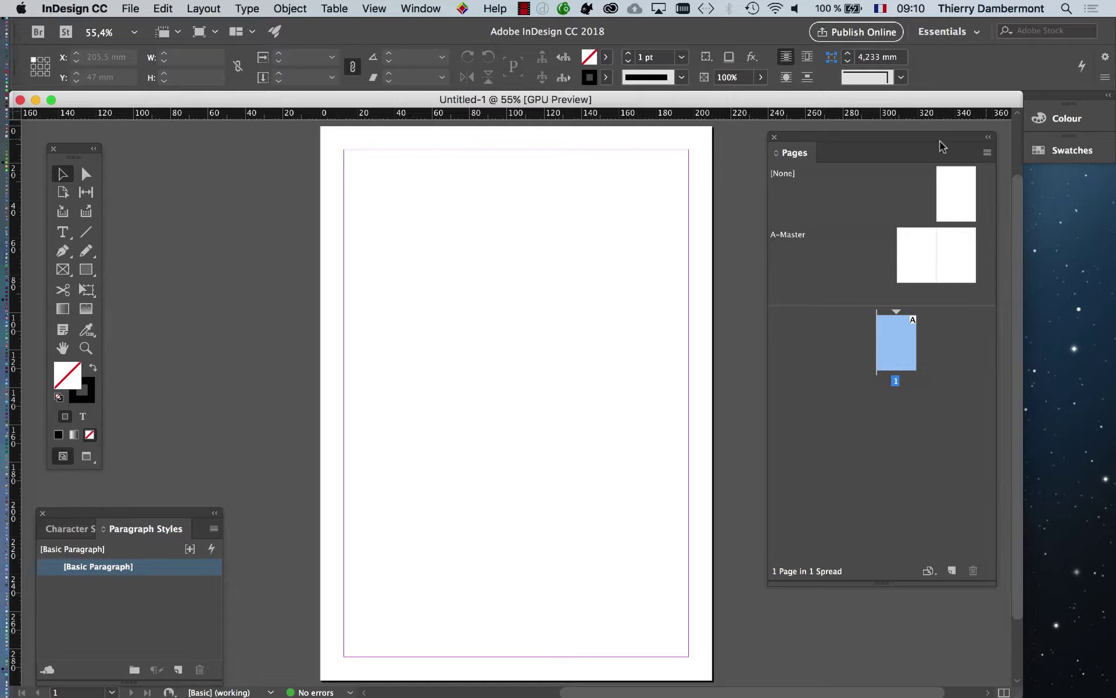
left_click_drag(942, 142, 921, 141)
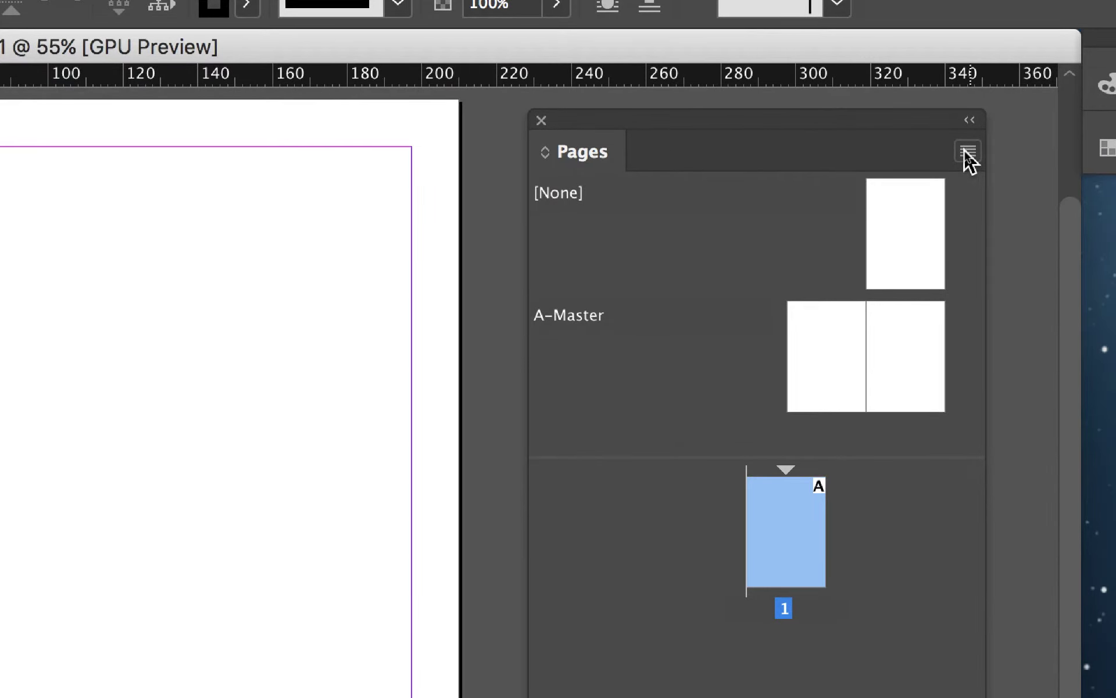
- Insert 7 pages after page 1, based on A-Master
left_click(968, 152)
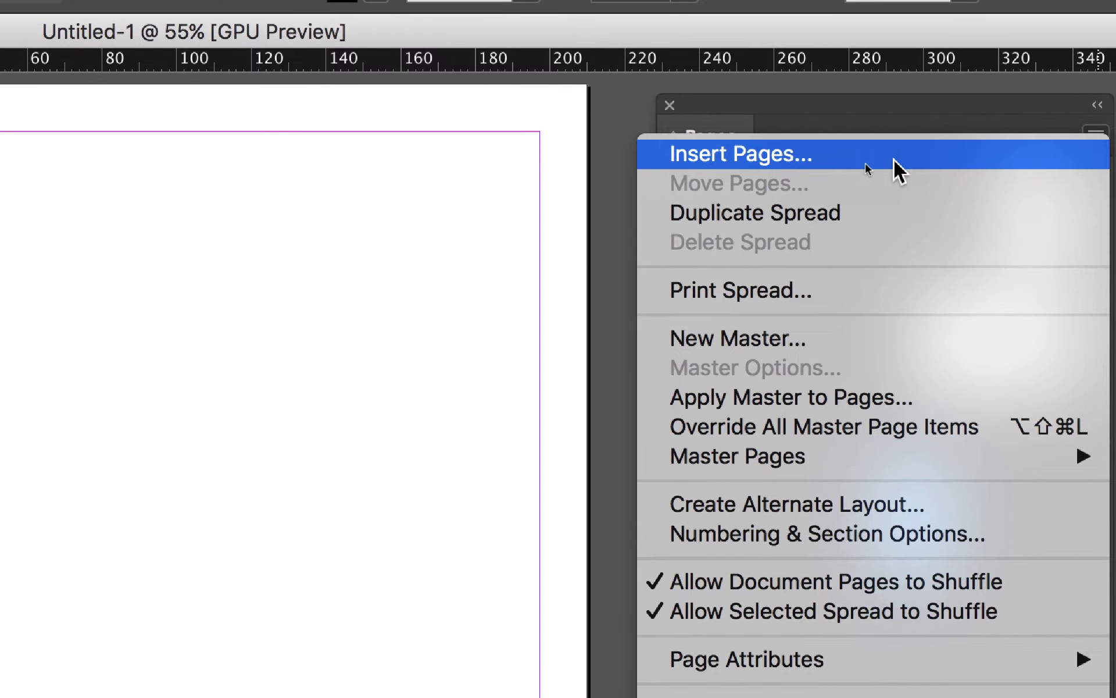
left_click(894, 161)
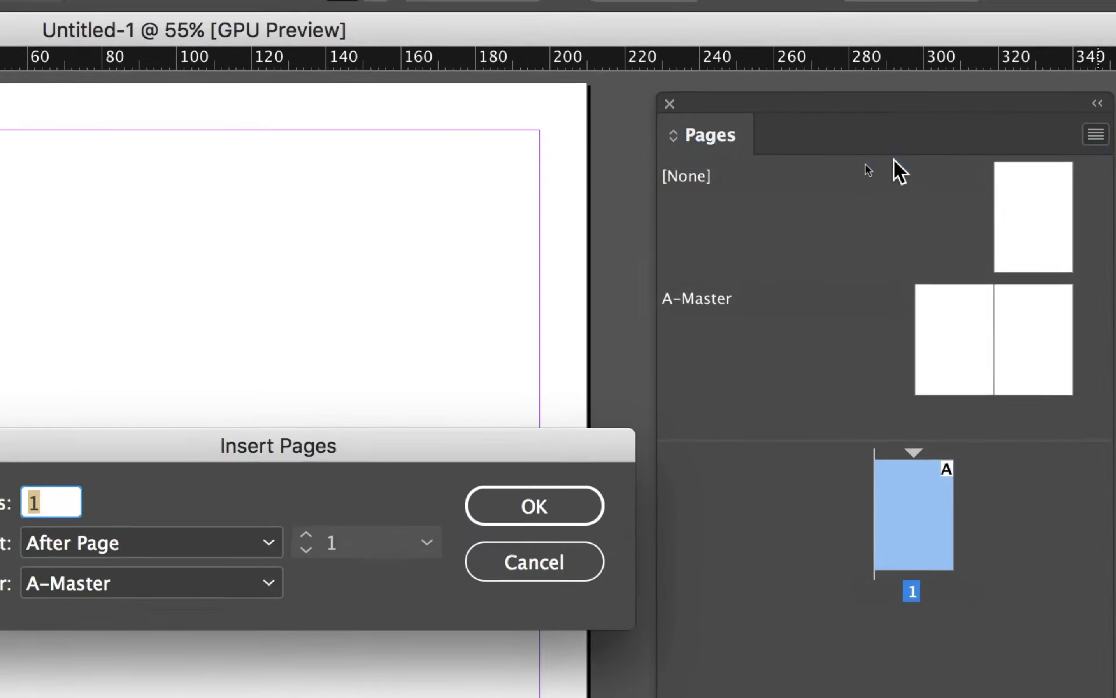
type("7")
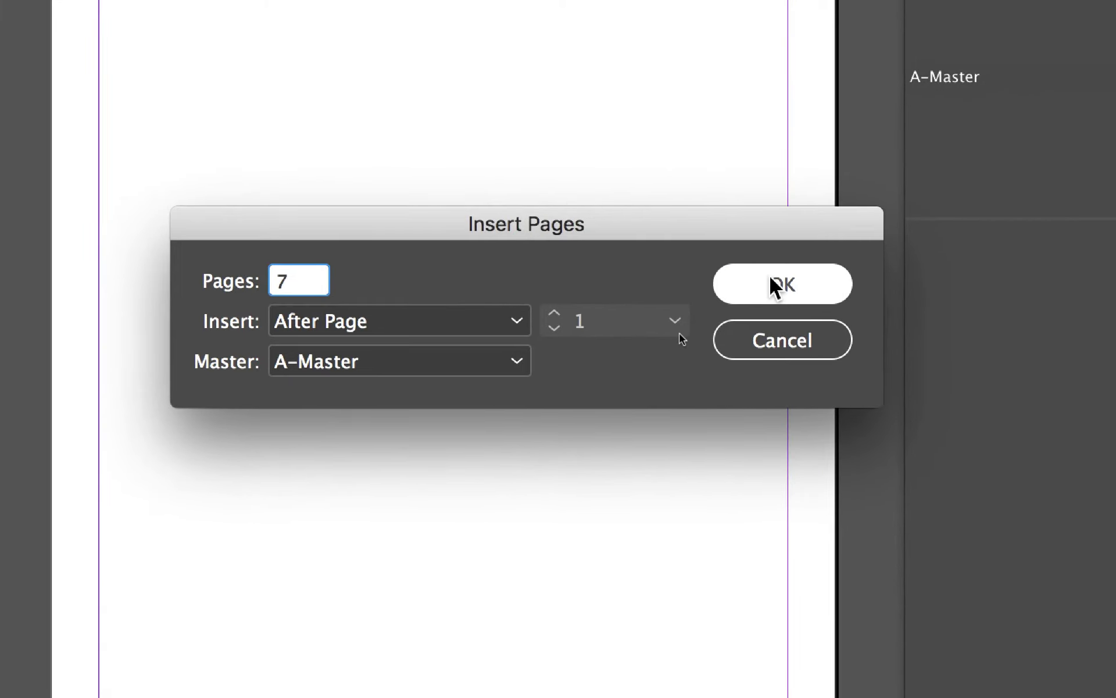
left_click(777, 278)
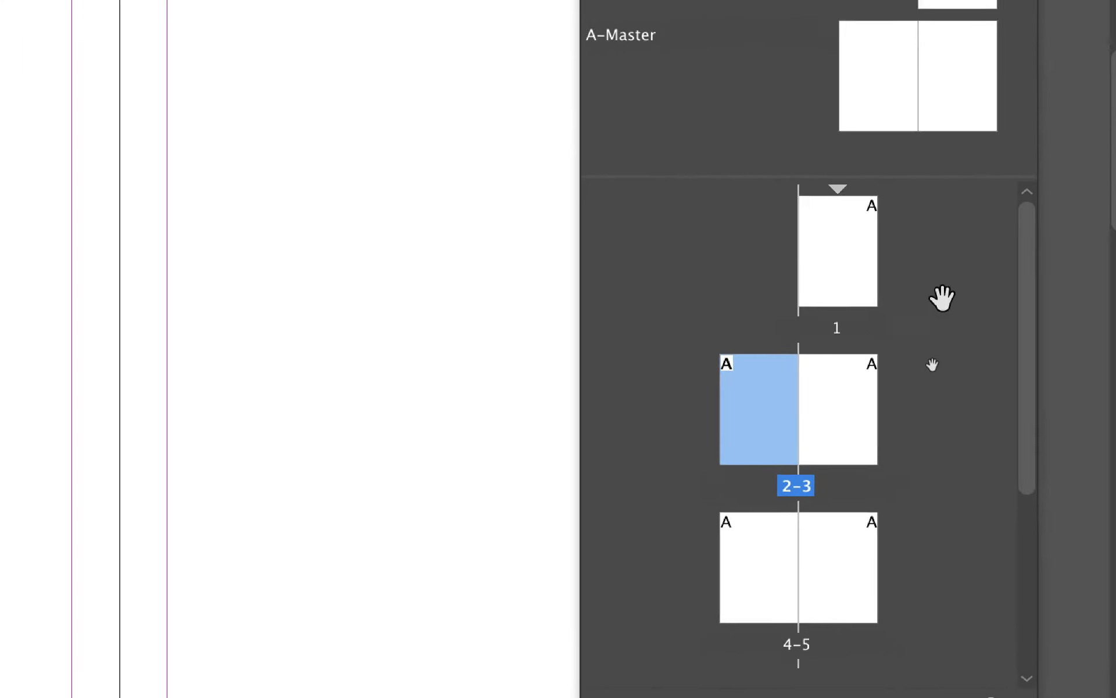
scroll(986, 425, "down", 2)
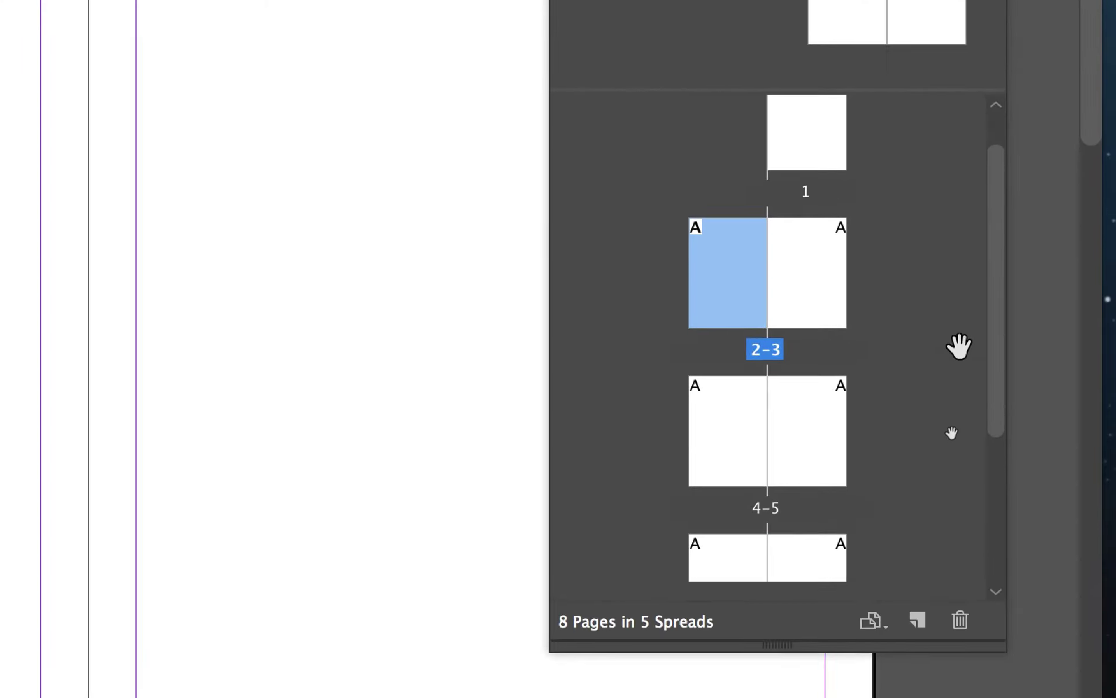
scroll(987, 425, "up", 2)
- Lengthen the Pages panel to show more of the document spreads, and review the page thumbnails from 1 to 8
left_click_drag(872, 29, 837, 169)
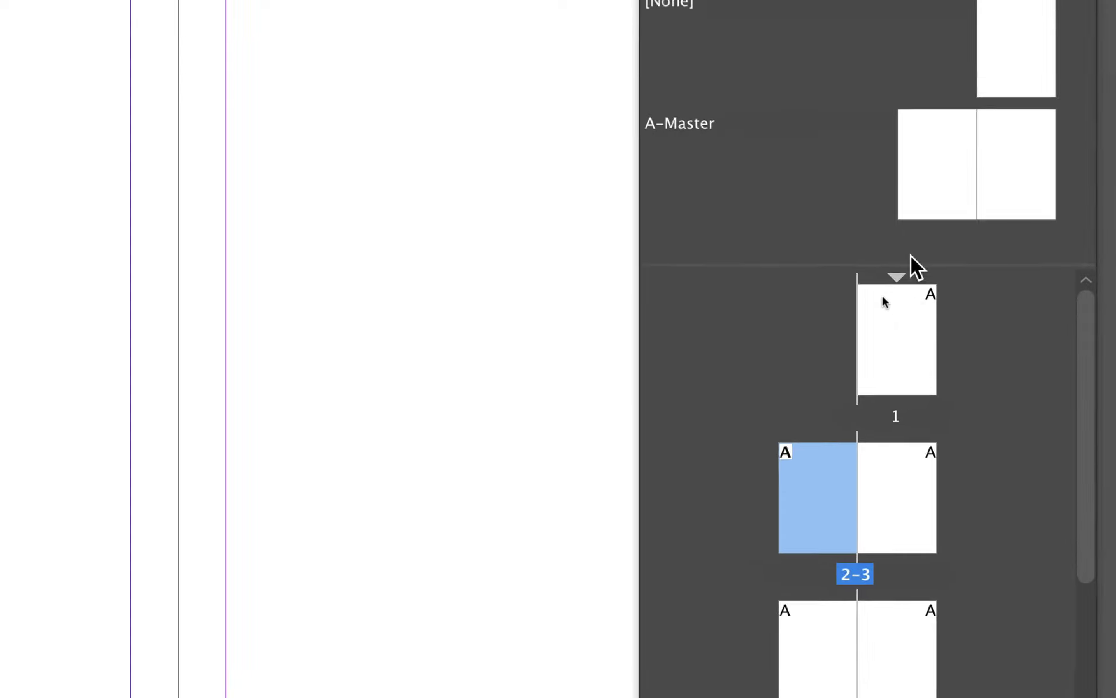
scroll(914, 381, "down", 2)
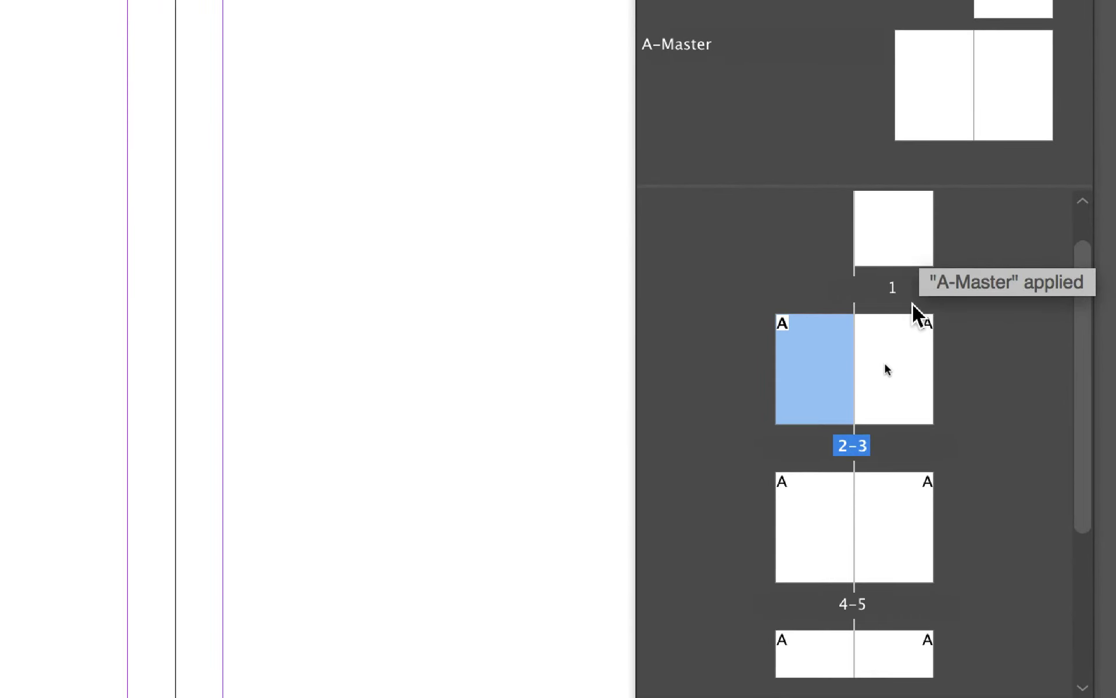
scroll(913, 303, "down", 8)
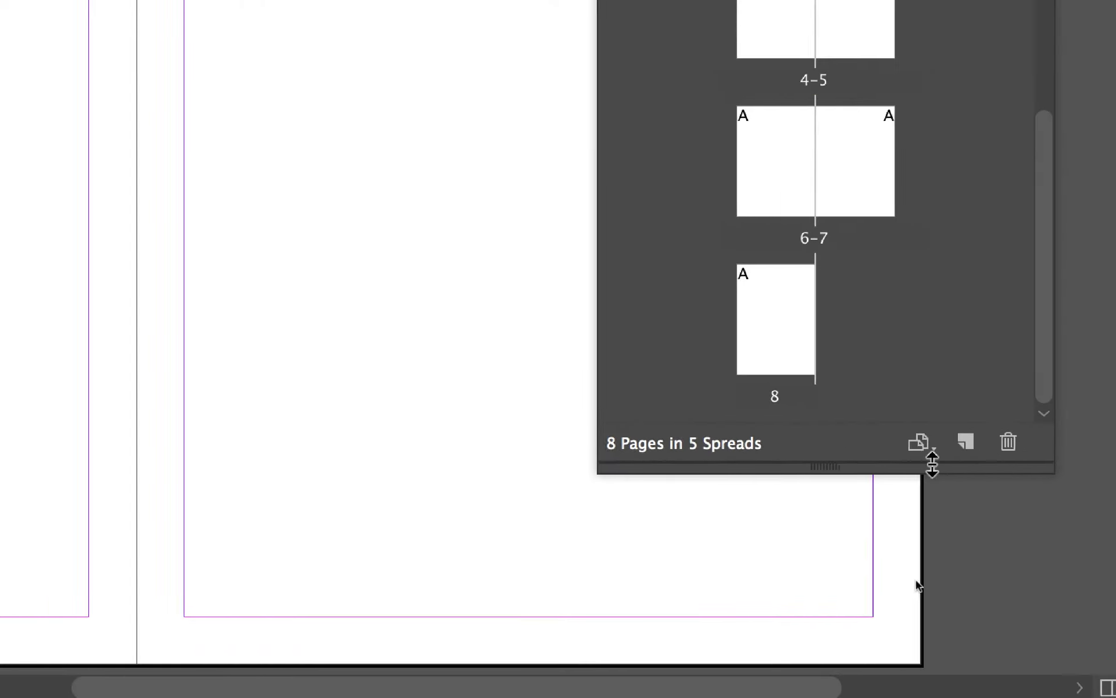
left_click_drag(998, 474, 1005, 602)
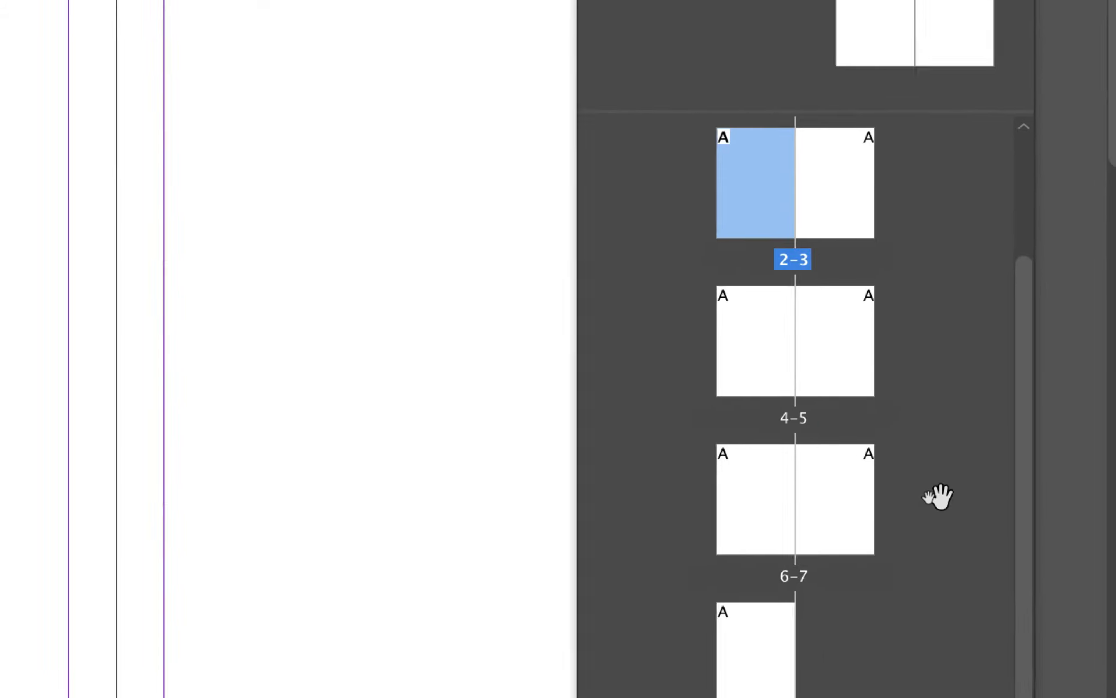
scroll(941, 497, "up", 3)
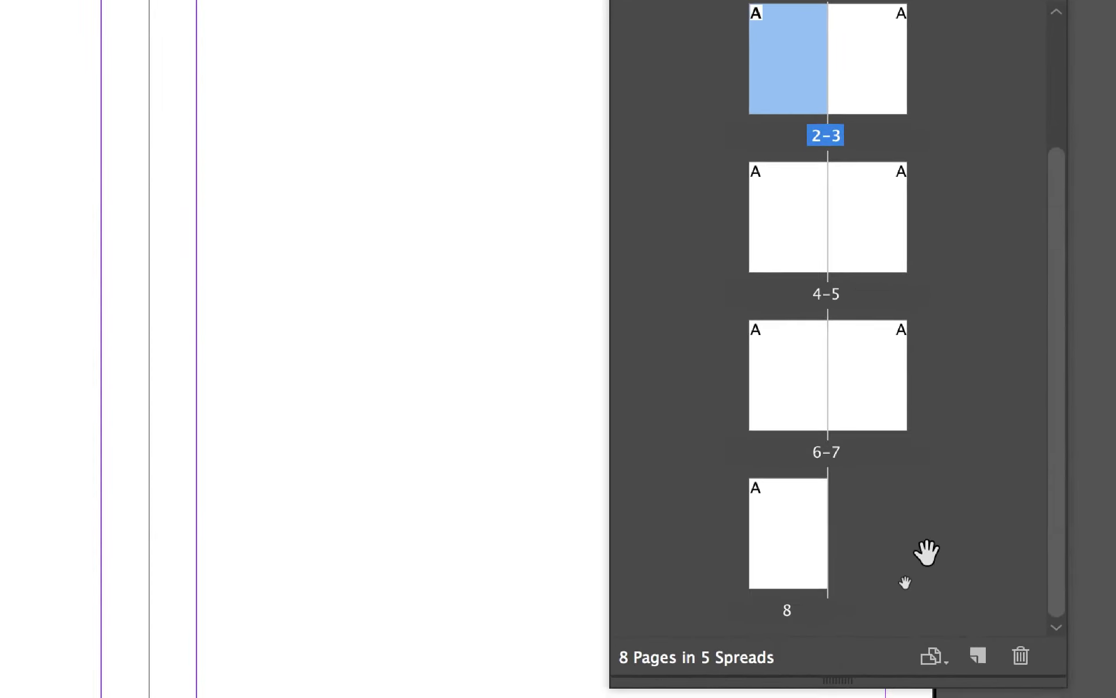
scroll(992, 497, "up", 3)
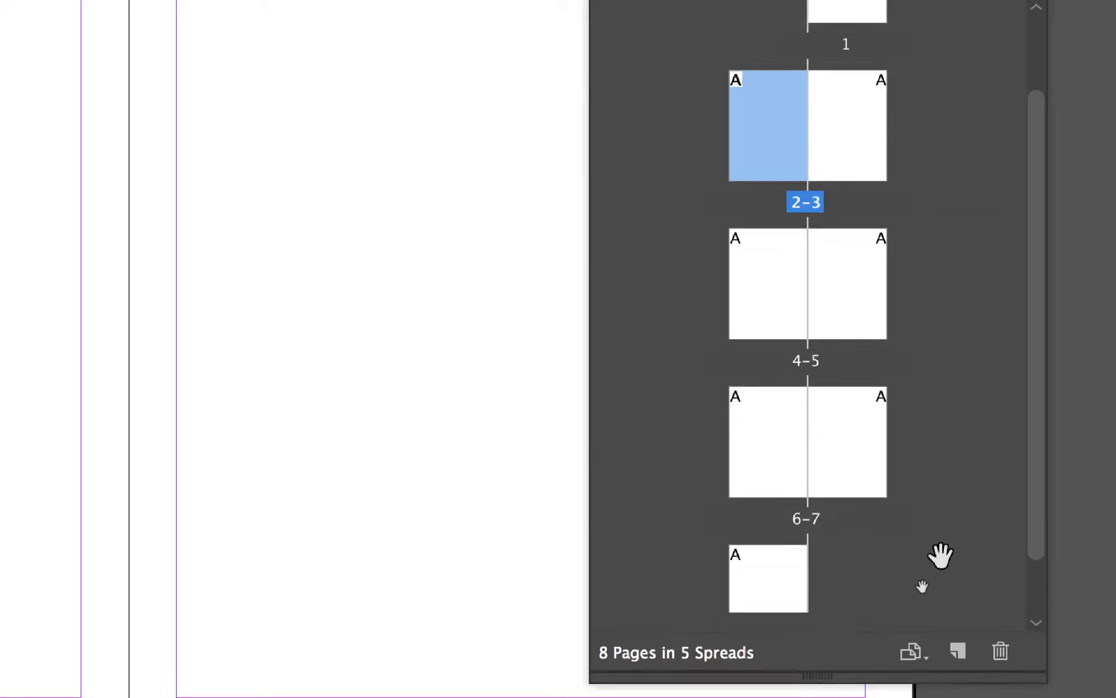
scroll(940, 557, "up", 3)
scroll(942, 556, "up", 1)
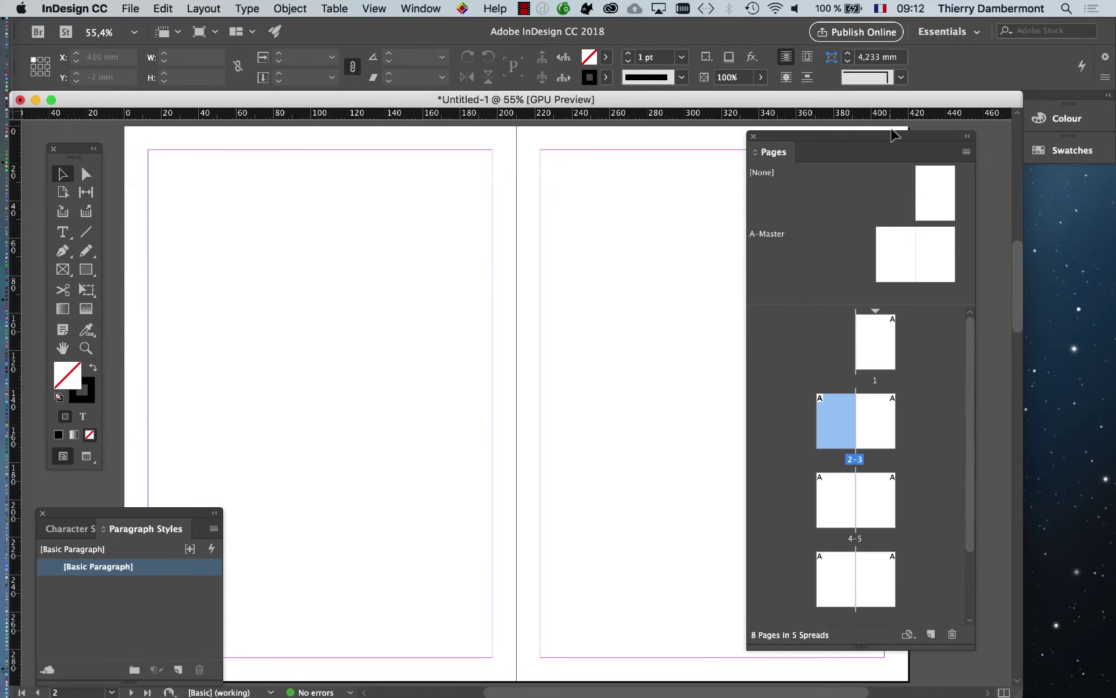
- Move the Pages panel toward the document window's outer edge, then lengthen it and shrink its masters area to fit all eight page thumbnails
left_click_drag(905, 137, 998, 108)
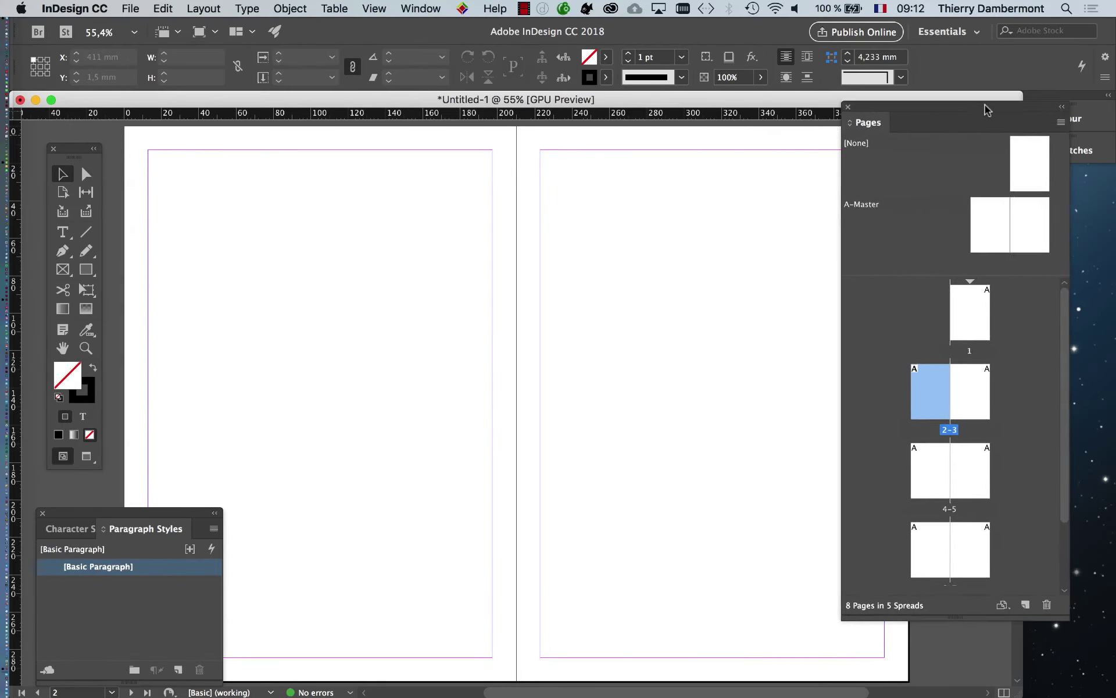
left_click_drag(1064, 618, 1069, 695)
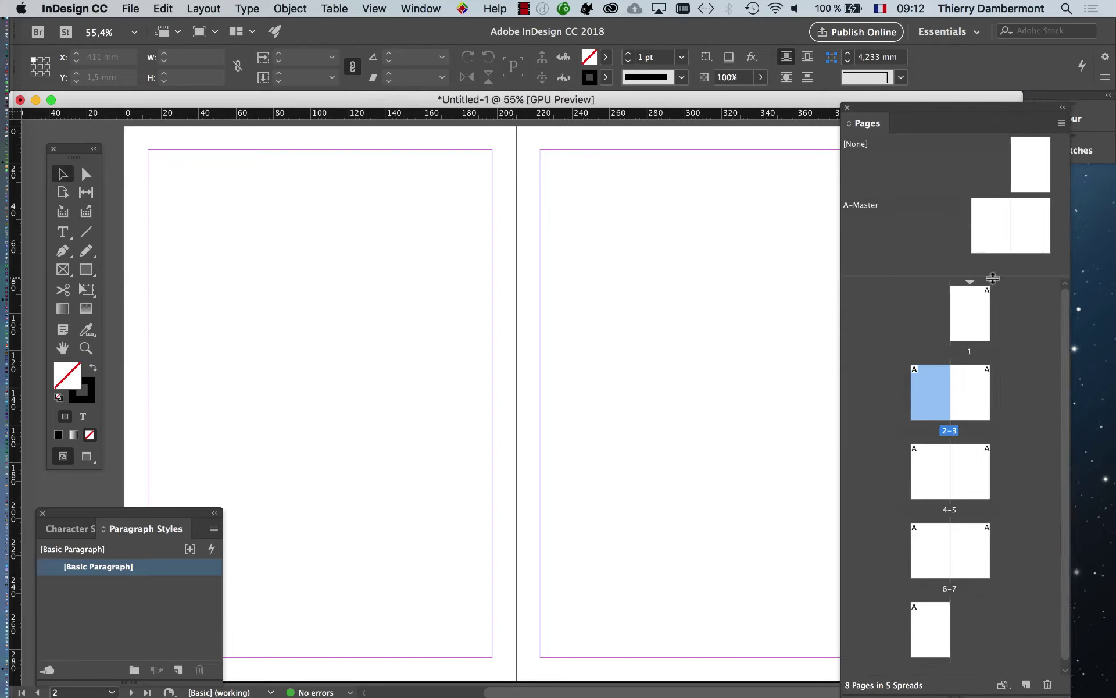
left_click_drag(992, 277, 993, 265)
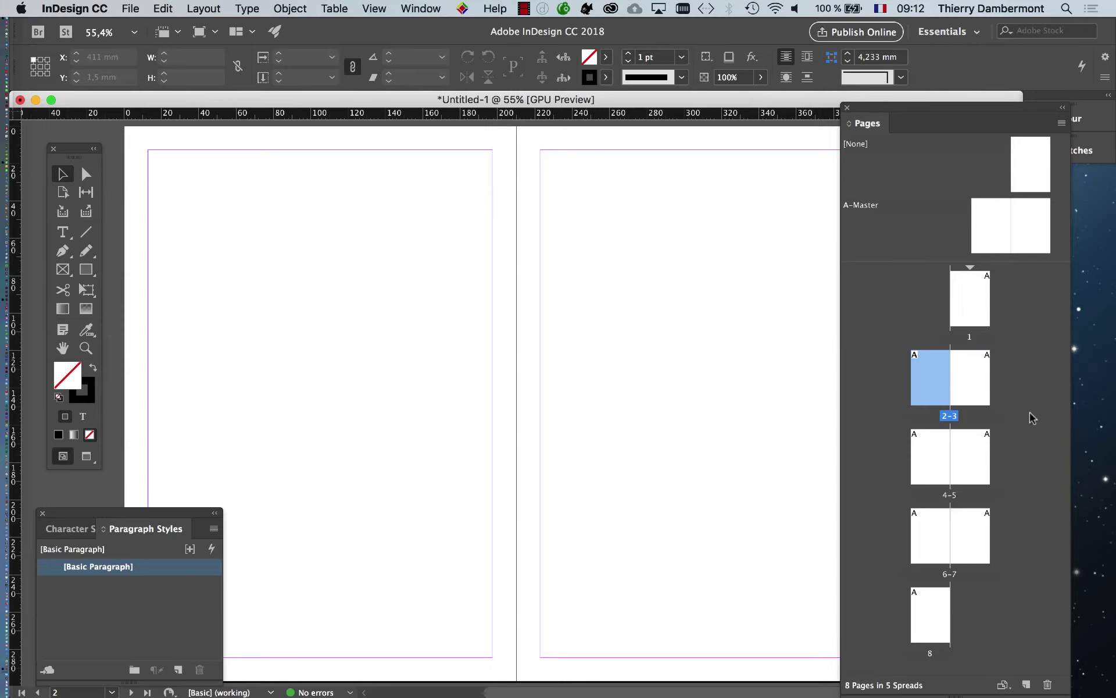